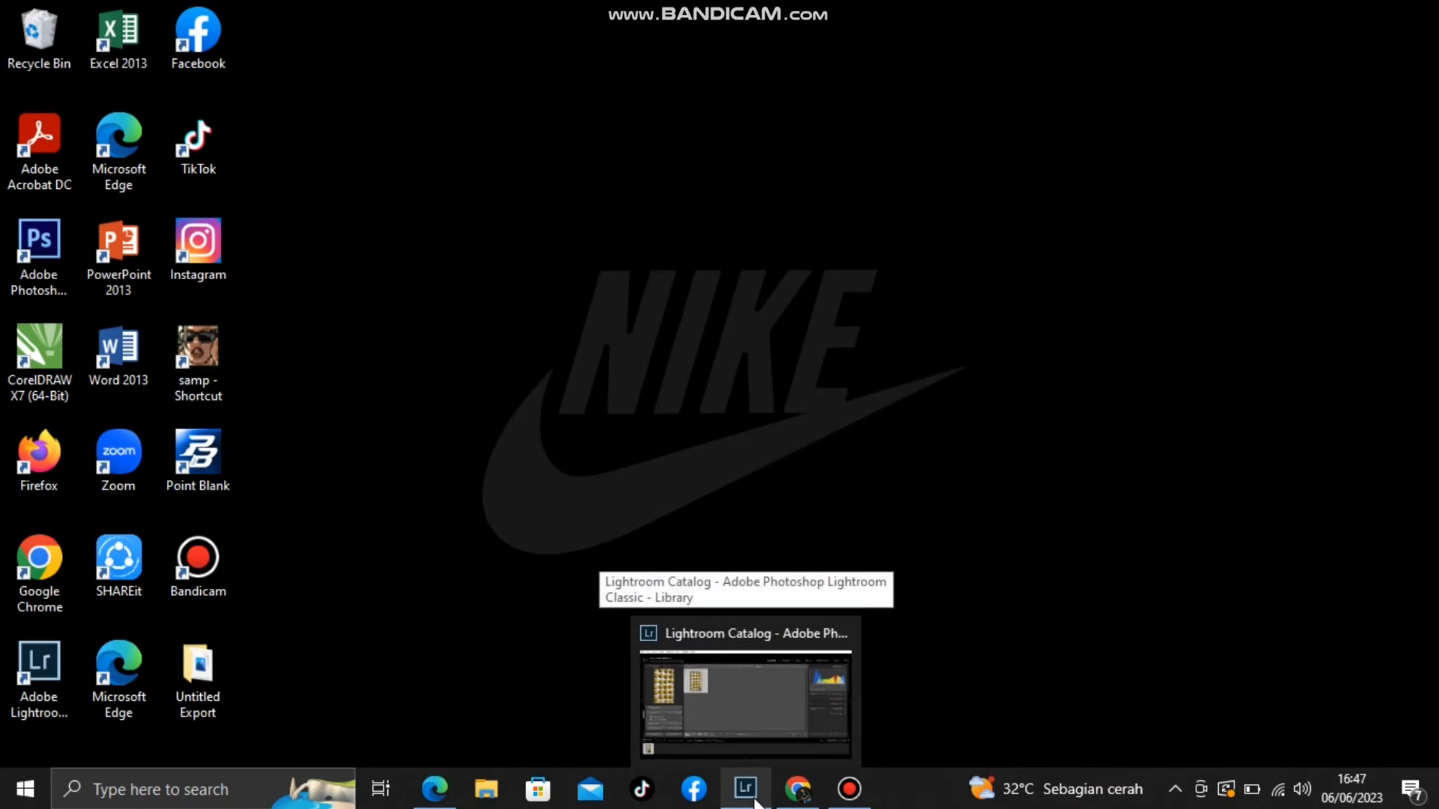
Restore the Lightroom Classic window from the taskbar, showing its Import screen.
click(745, 789)
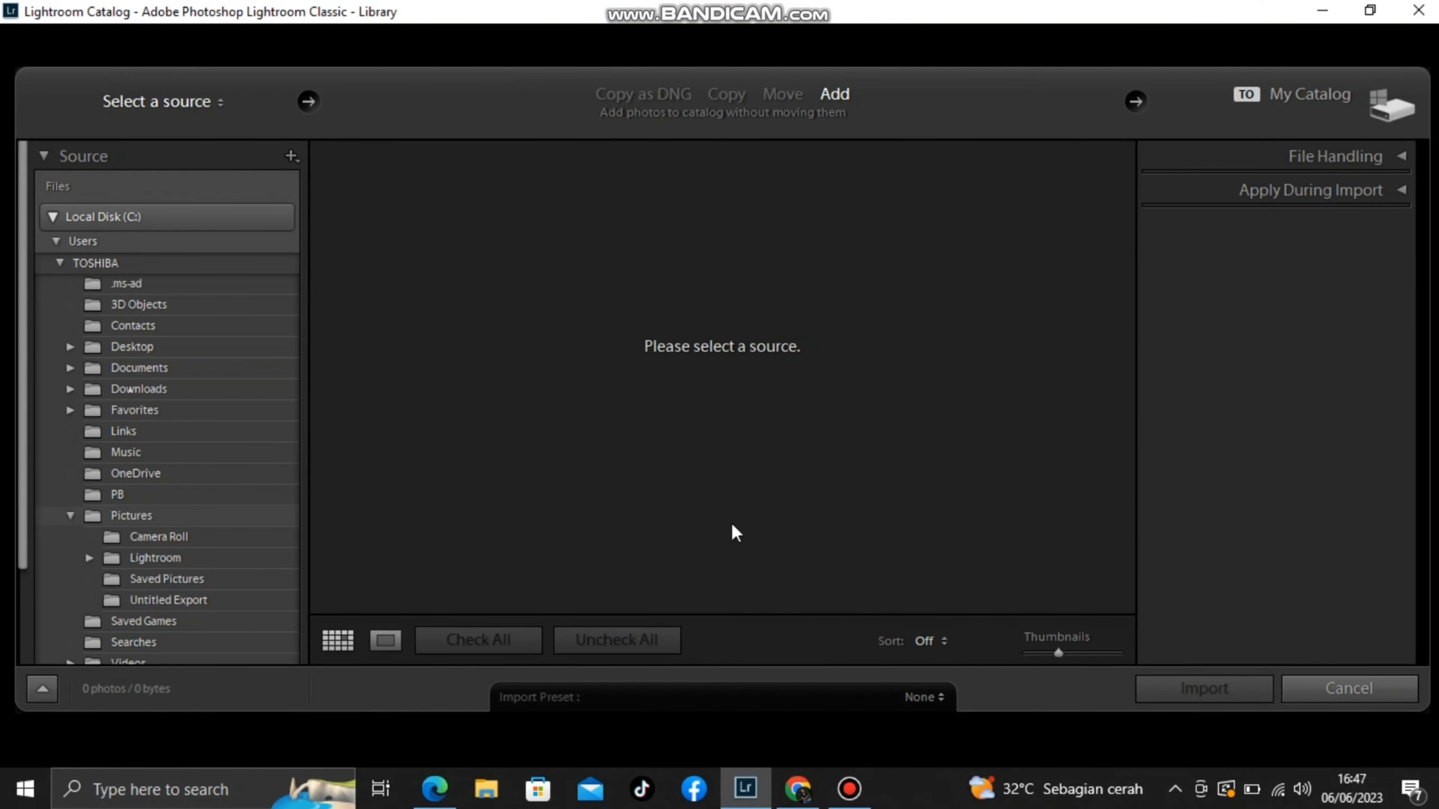
Drag the WhatsApp portrait from the Downloads folder in File Explorer into Lightroom's Import dialog.
click(487, 790)
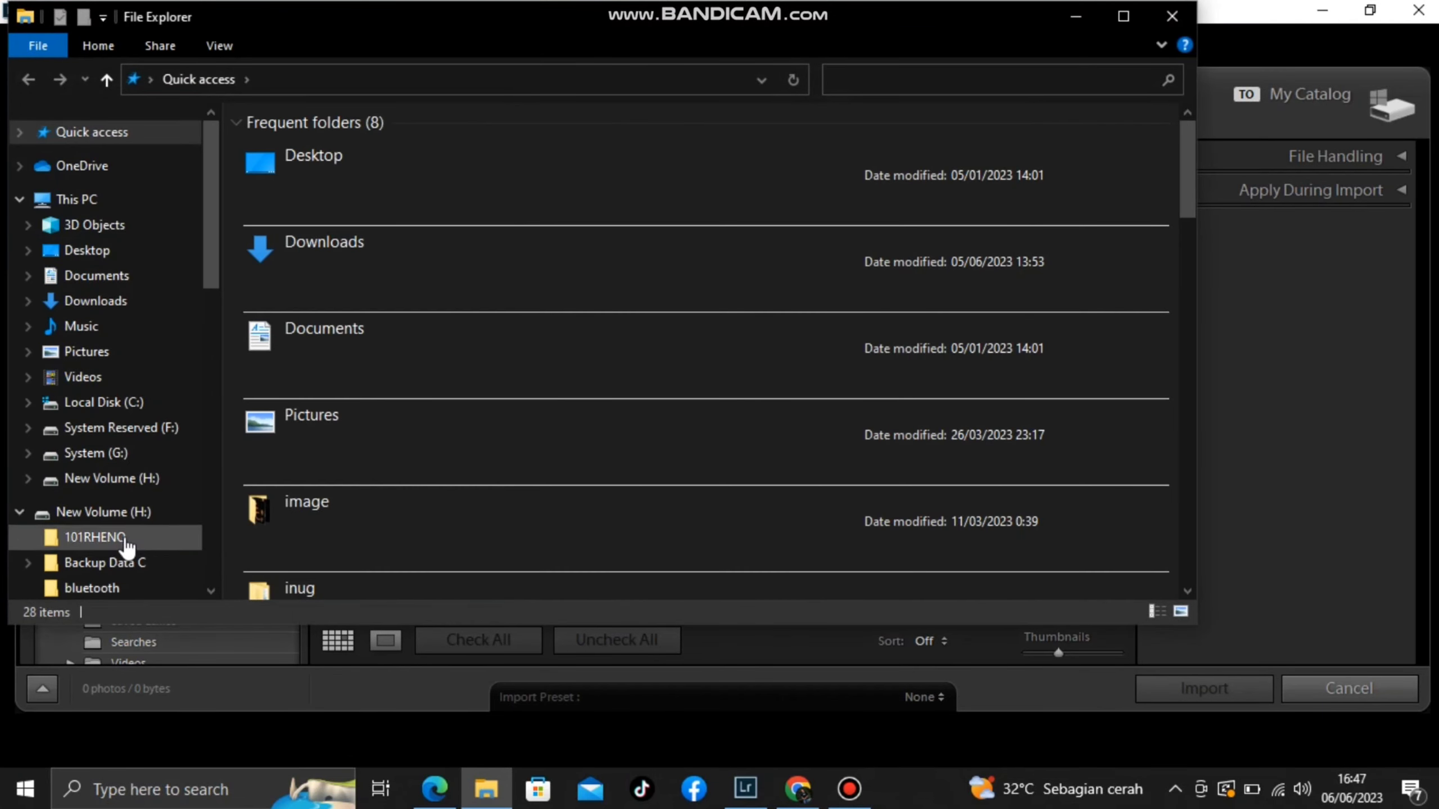
scroll(102, 448, down, 1)
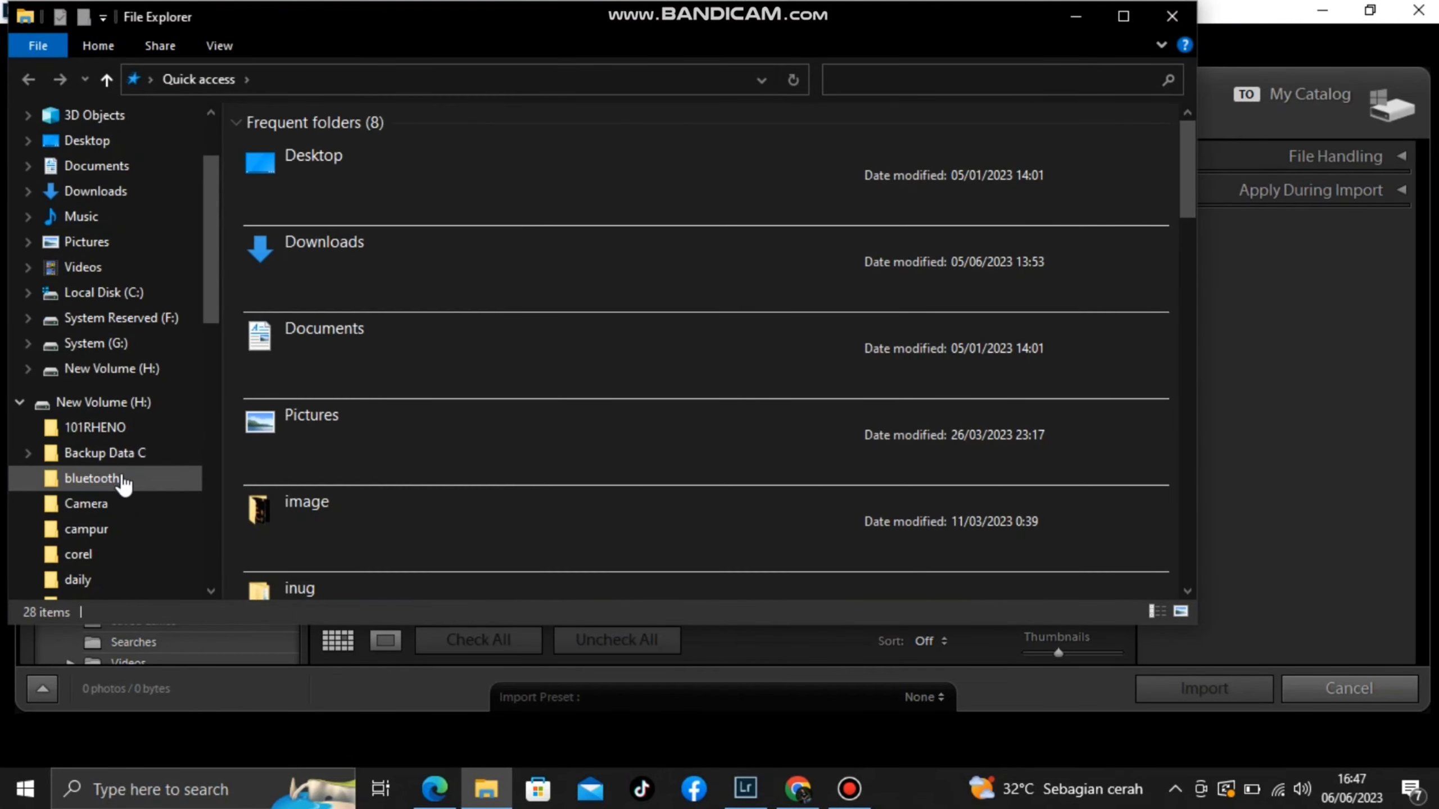
scroll(122, 481, down, 1)
scroll(124, 486, down, 1)
scroll(124, 493, down, 1)
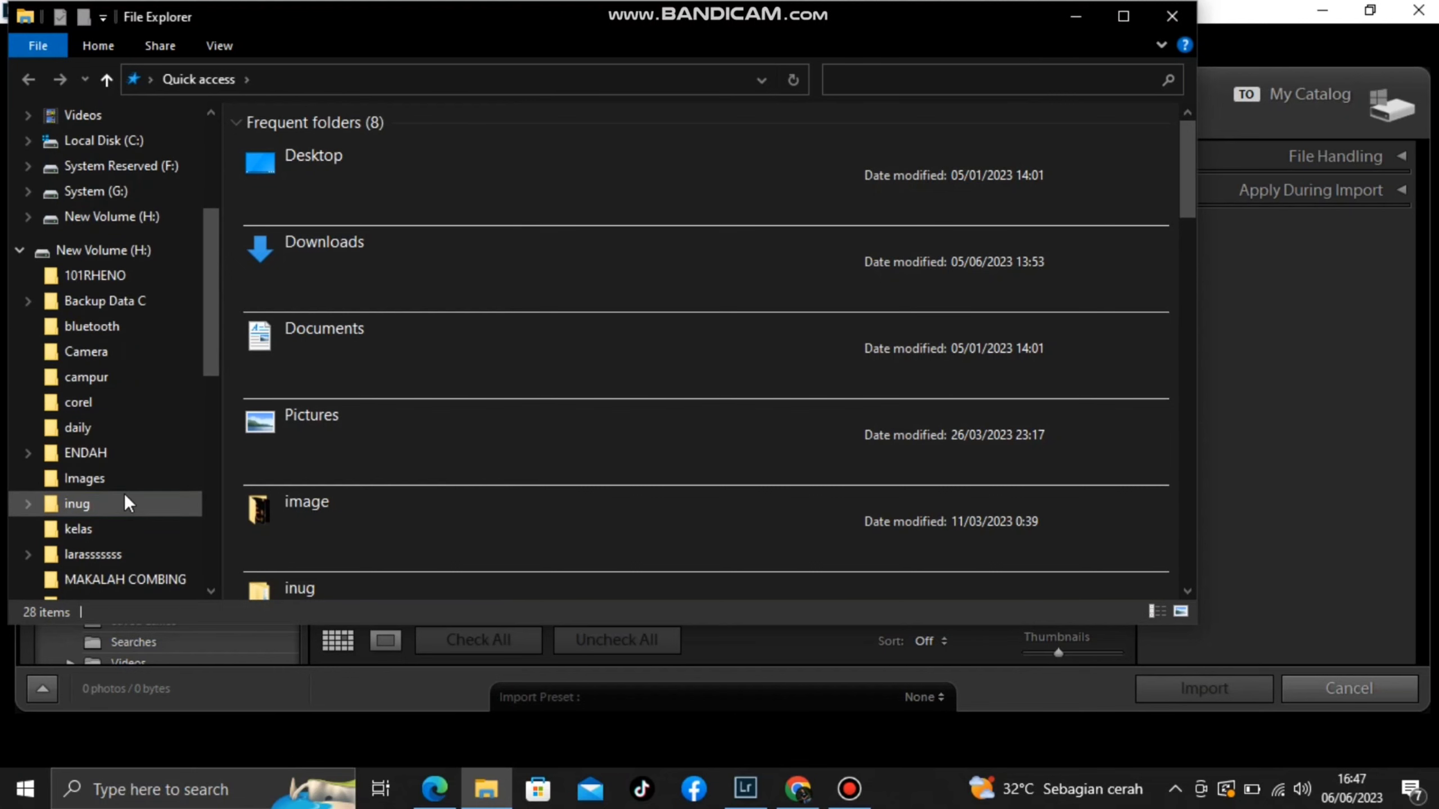
click(123, 501)
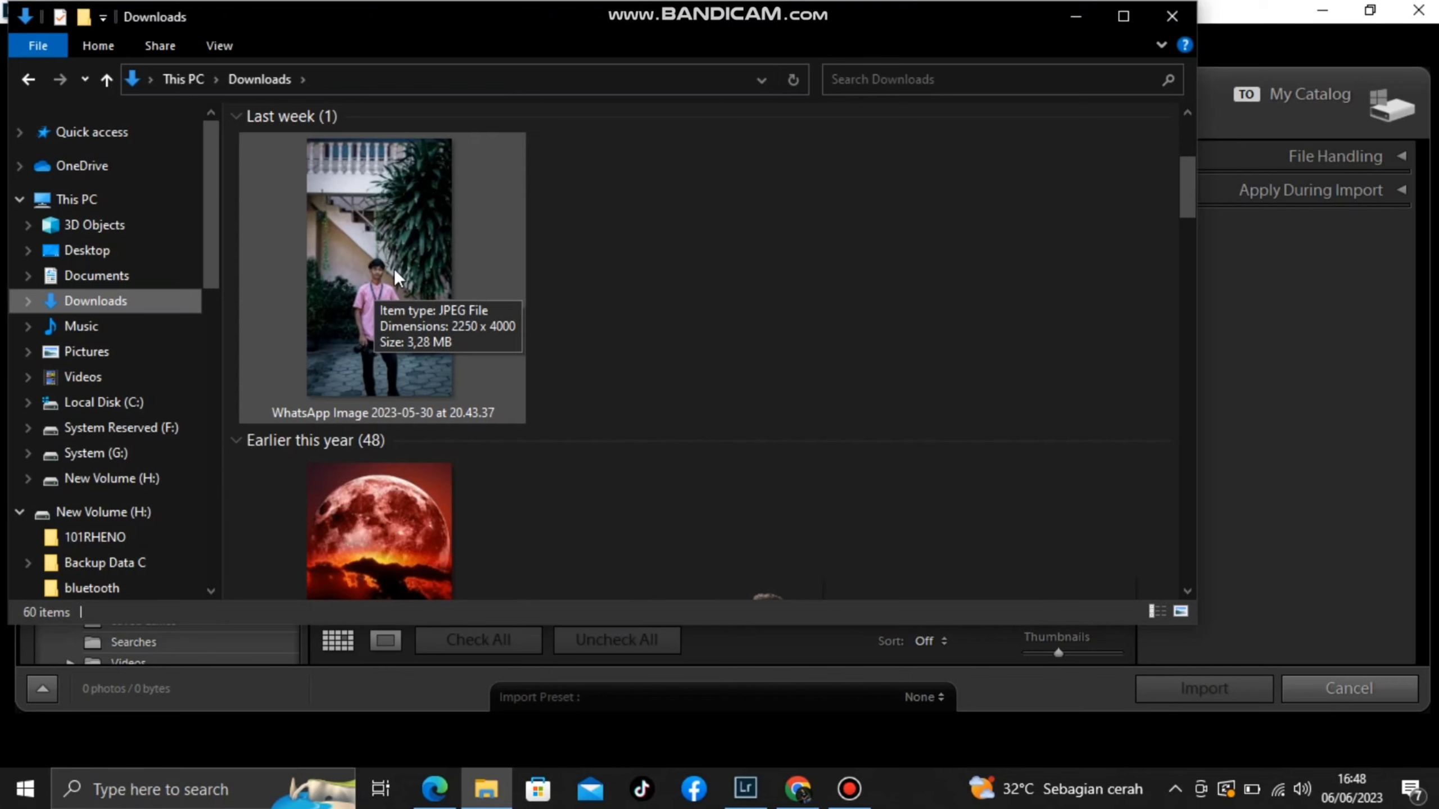
mouse_move(394, 268)
mouse_down()
mouse_move(469, 559)
mouse_move(749, 800)
mouse_move(701, 520)
mouse_up()
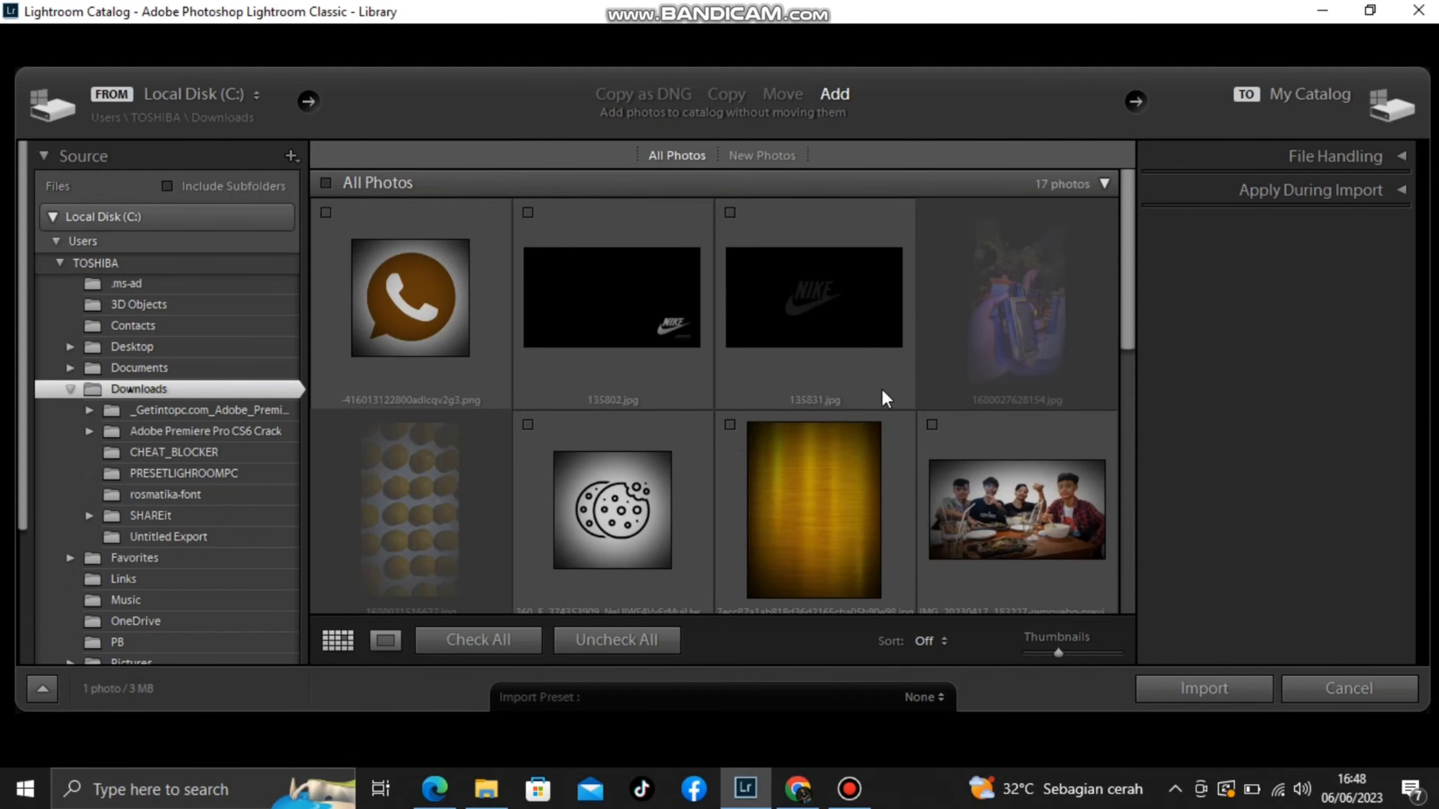
Import the selected pink-shirt portrait from Downloads into the catalog.
click(1225, 690)
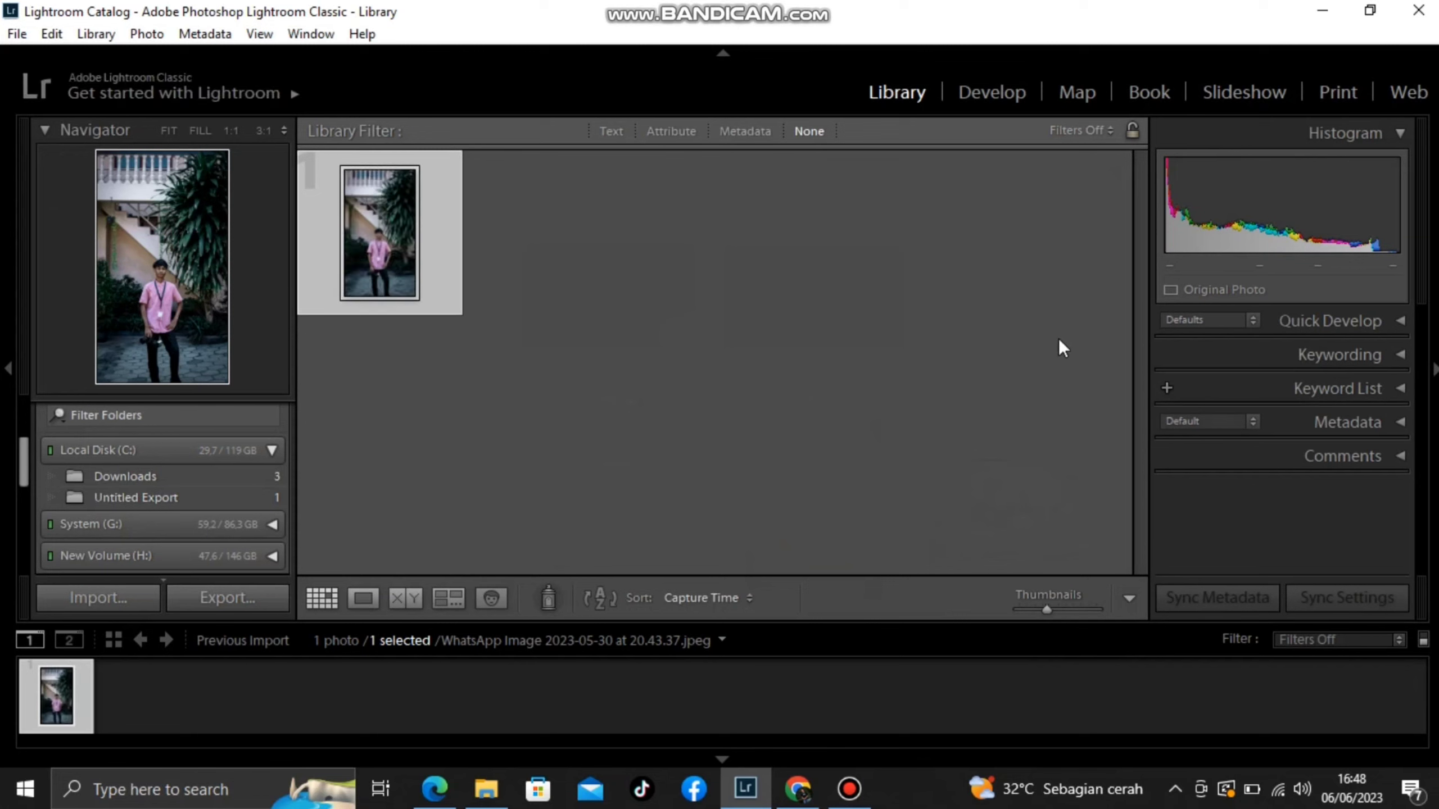
Switch to the Develop module and dismiss its introduction tip.
click(982, 102)
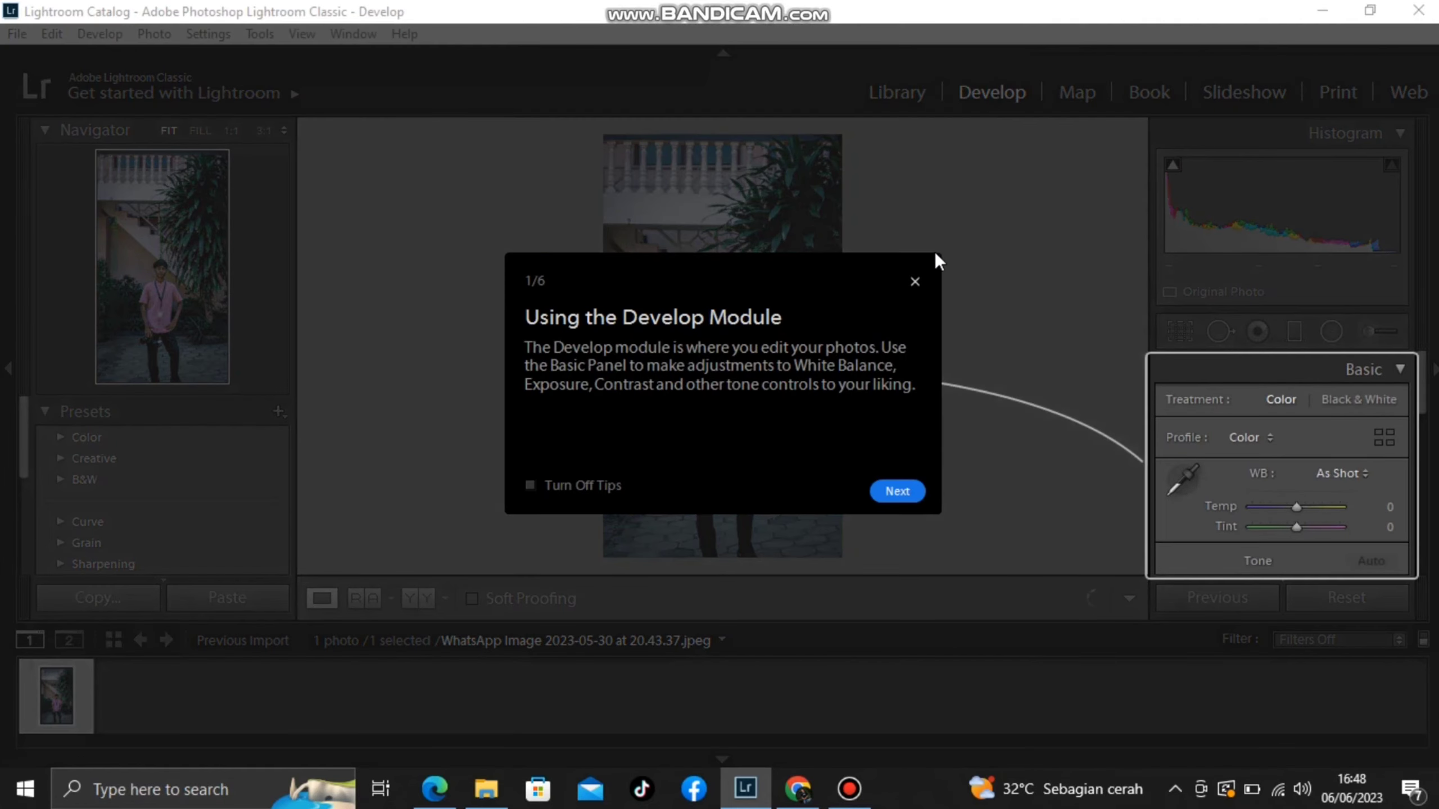
click(915, 280)
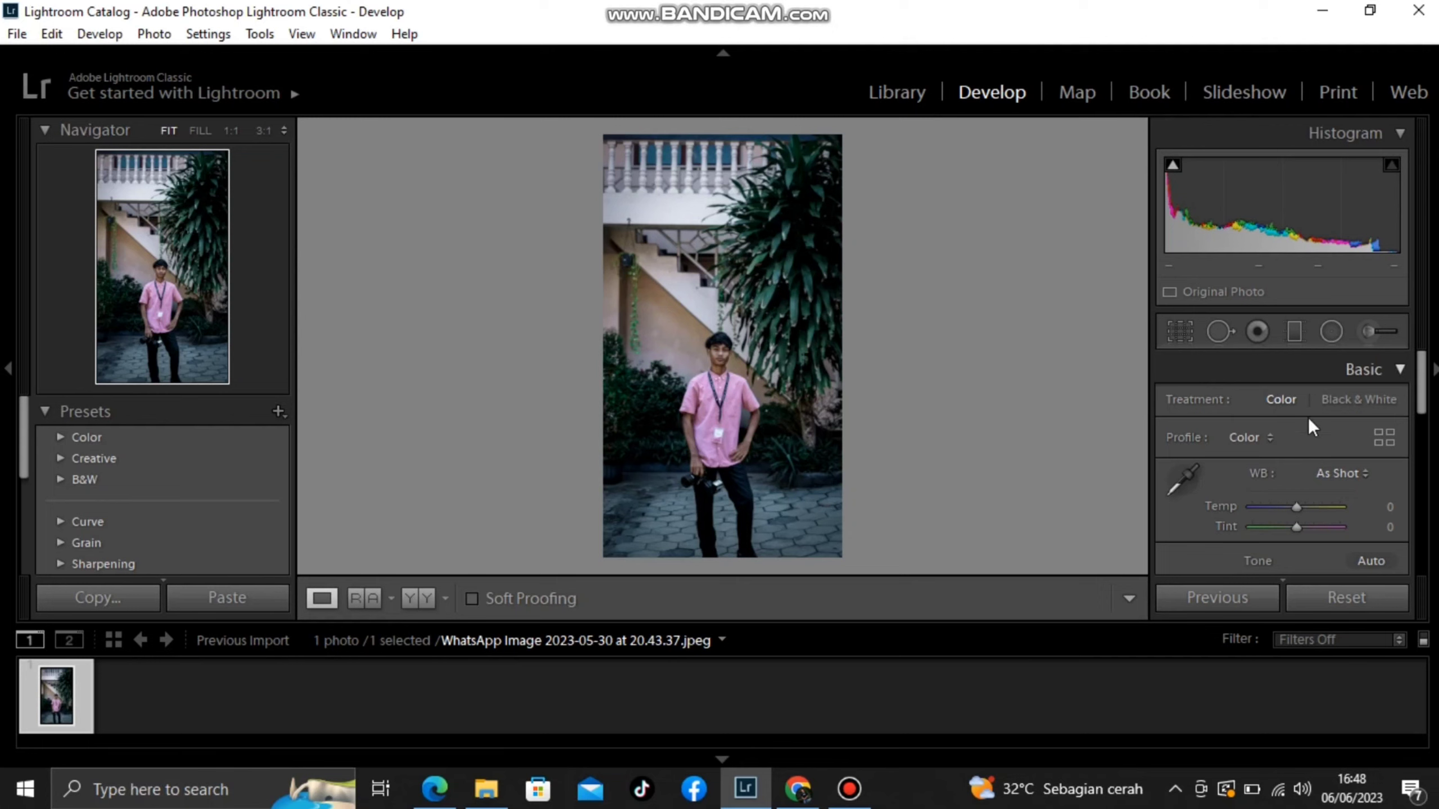
scroll(1316, 437, down, 1)
scroll(1304, 462, down, 1)
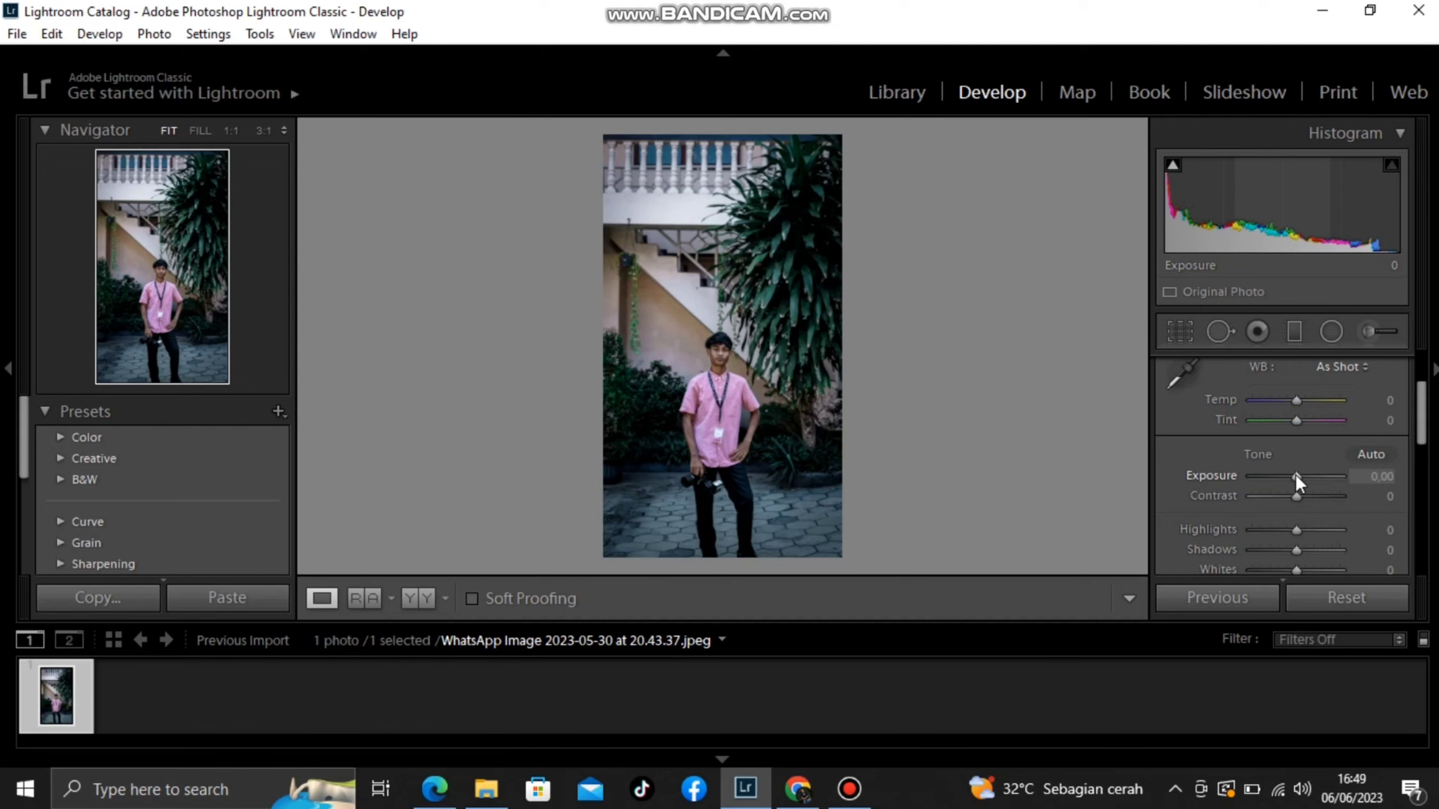
Set Exposure to +0.60 and Contrast to -29 in the Basic panel.
click(1296, 478)
drag(1297, 477, 1299, 477)
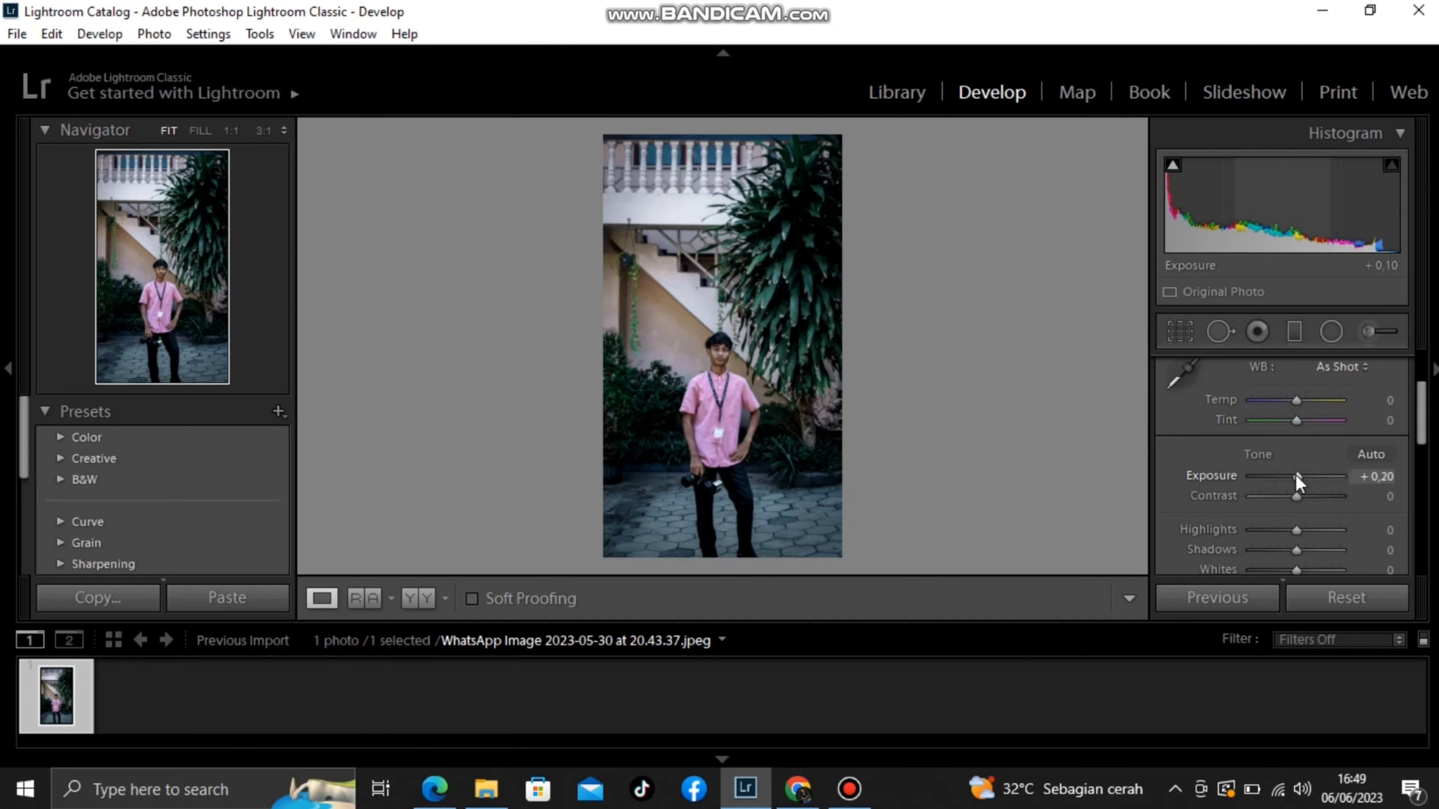
key(Up)
key(Up)
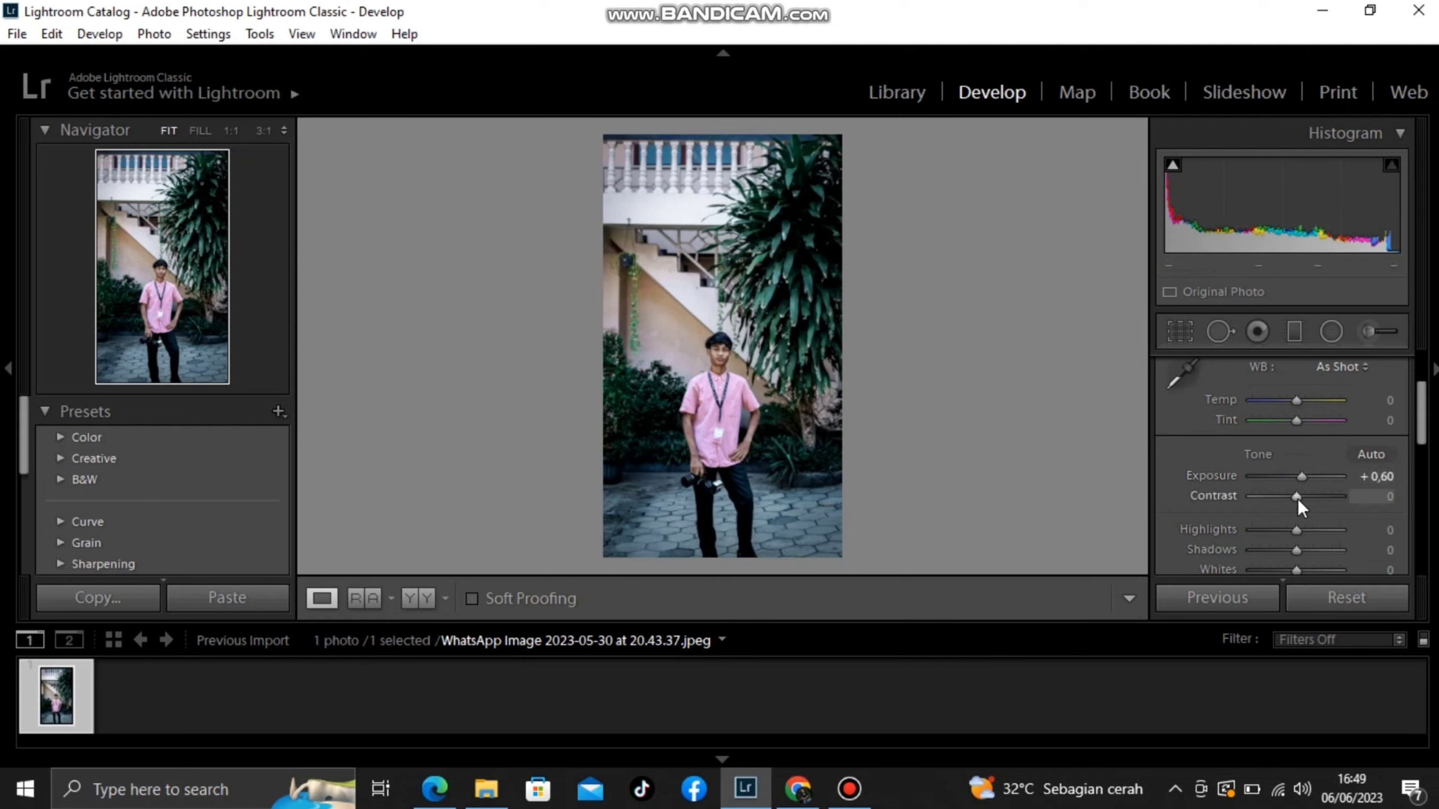
drag(1297, 499, 1285, 495)
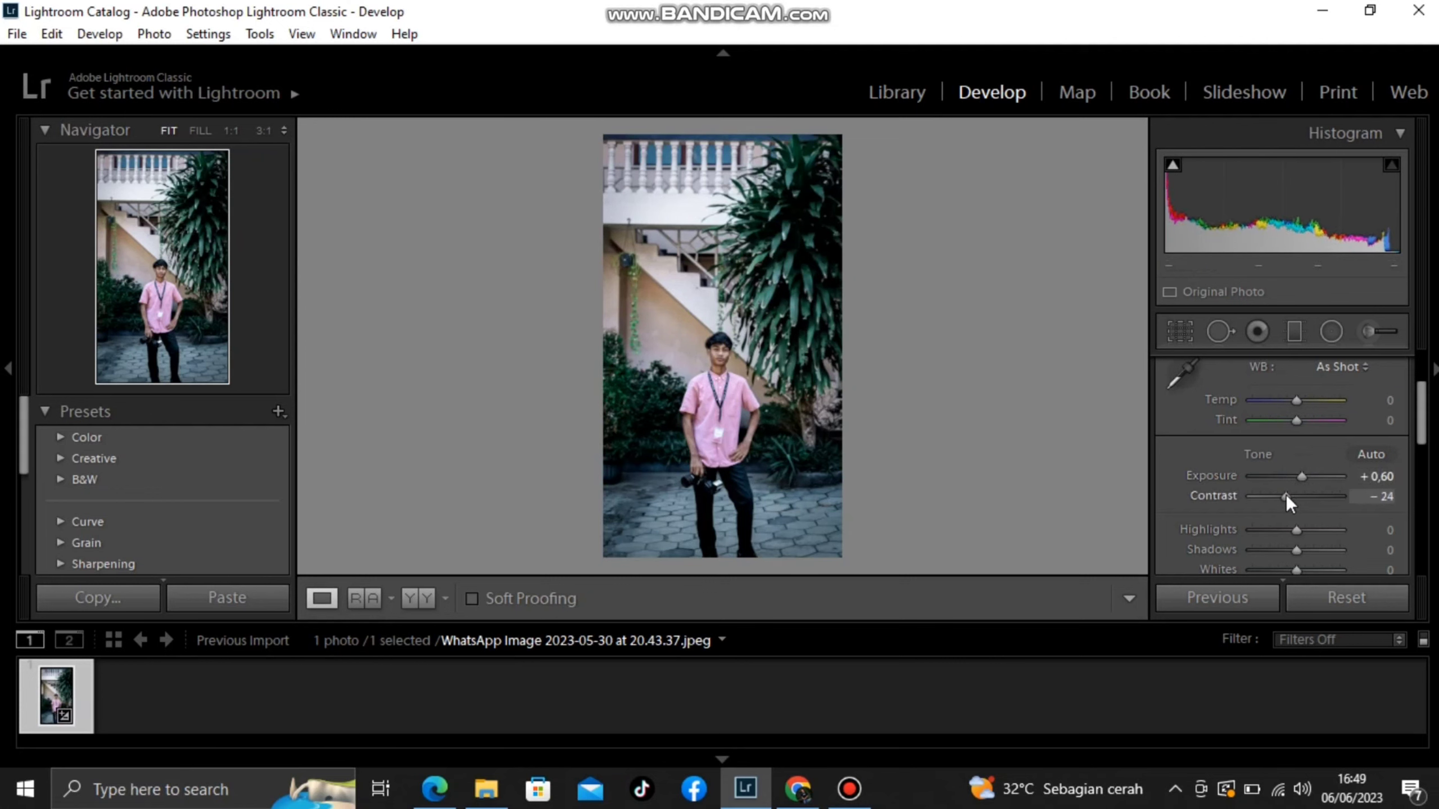
View the face at 1:1 and pan across to the leaves beside his head.
click(715, 360)
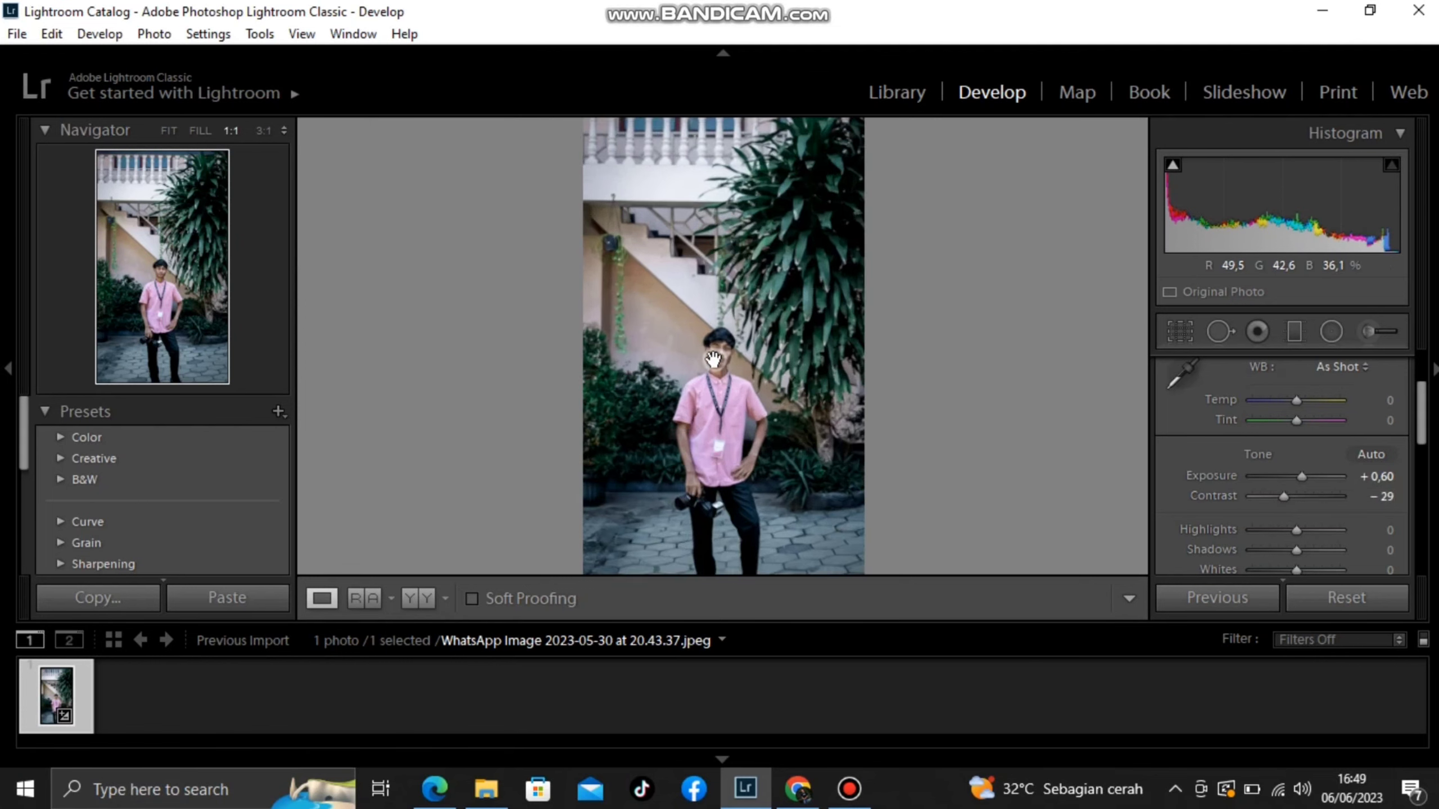
drag(716, 360, 727, 434)
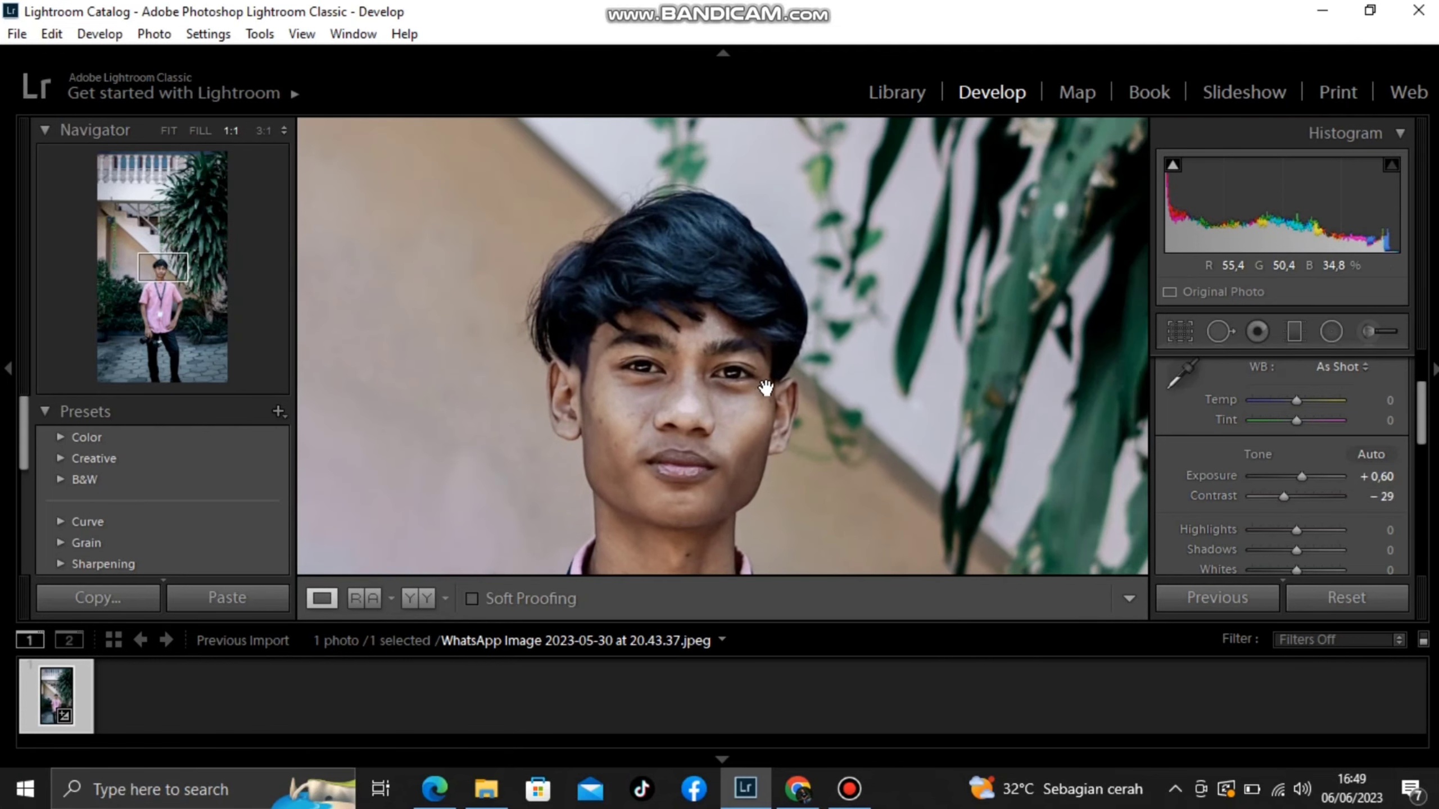
drag(780, 380, 690, 368)
drag(785, 363, 658, 441)
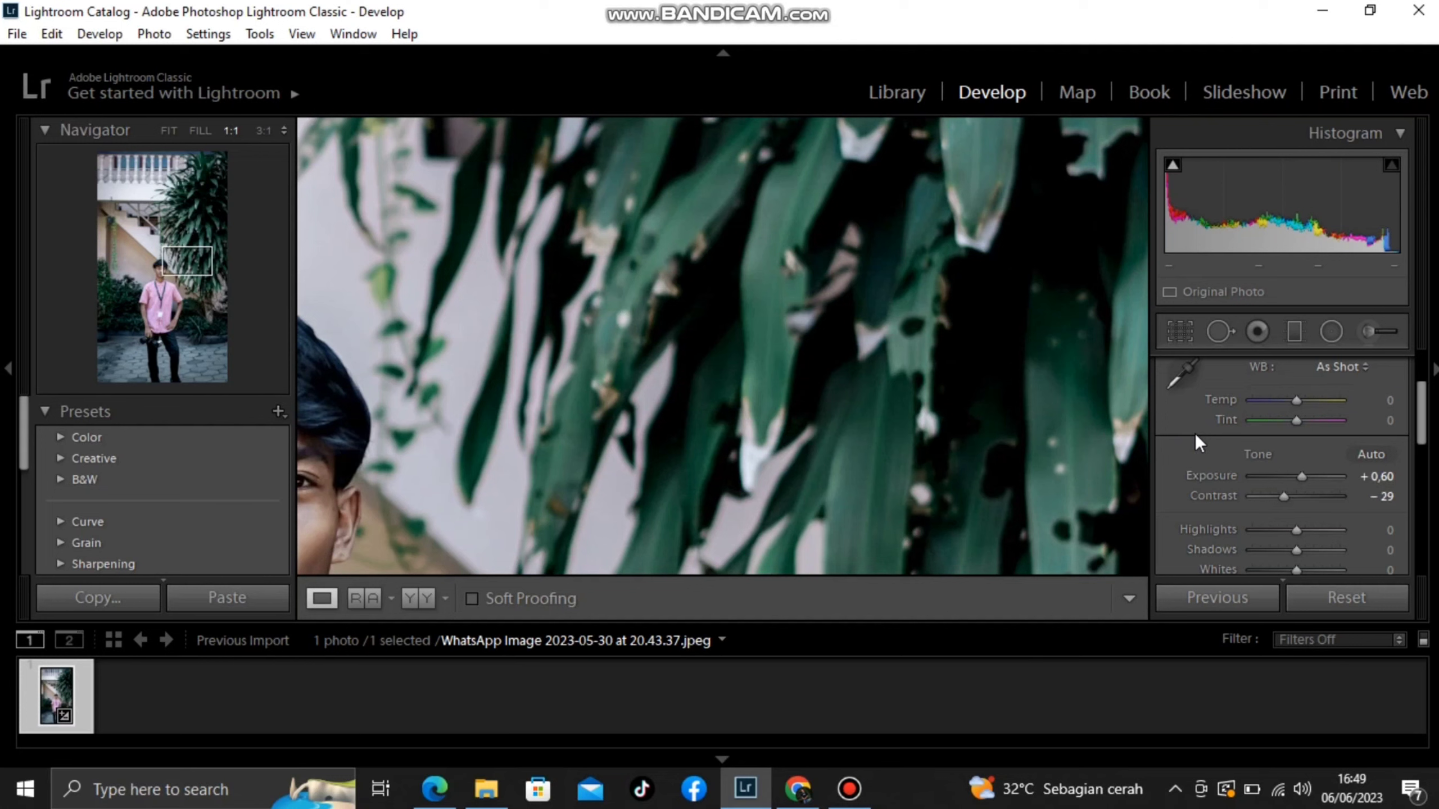
Bring up the HSL/Color panel with its per-colour controls.
scroll(1206, 433, down, 2)
scroll(1234, 452, down, 2)
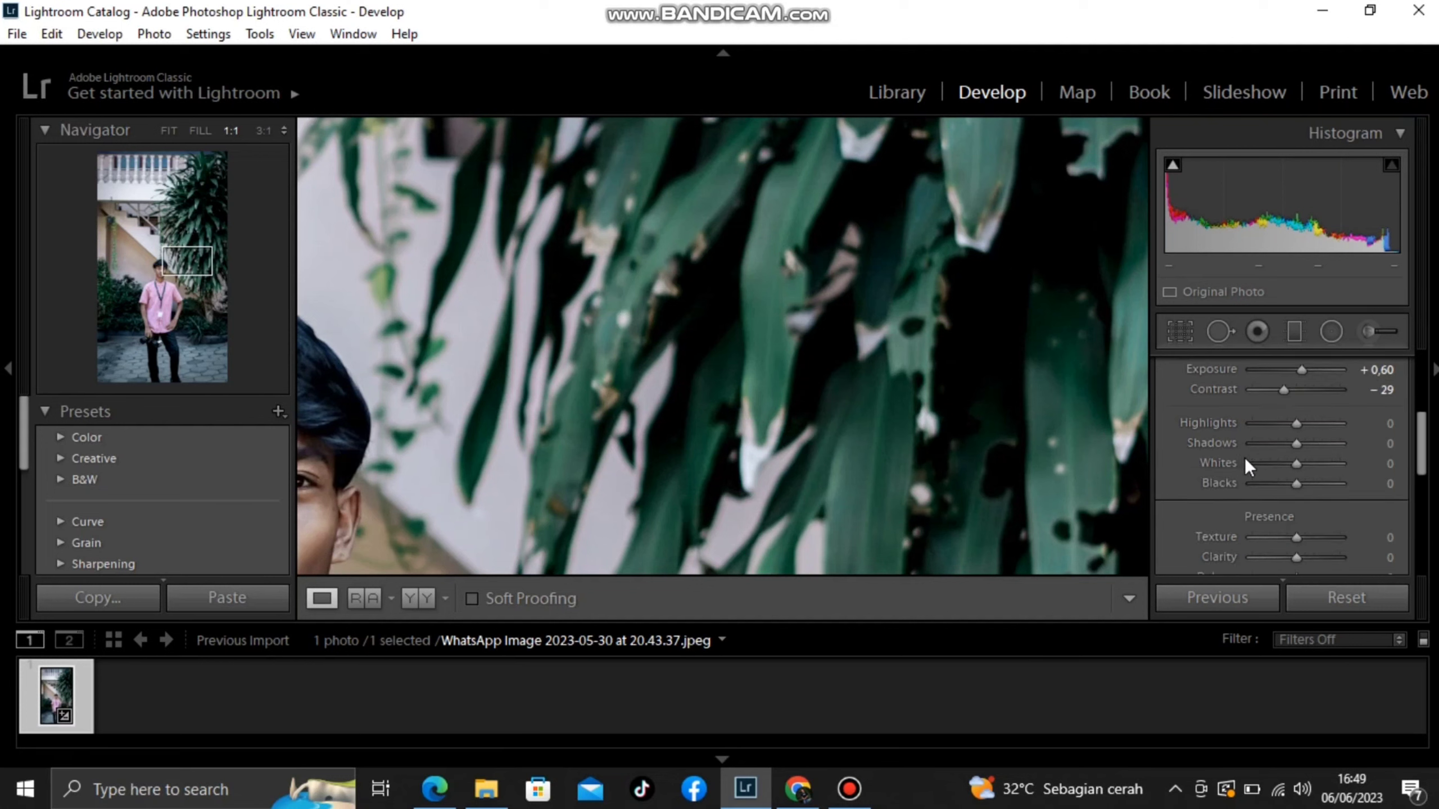
scroll(1245, 458, down, 4)
scroll(1270, 479, down, 3)
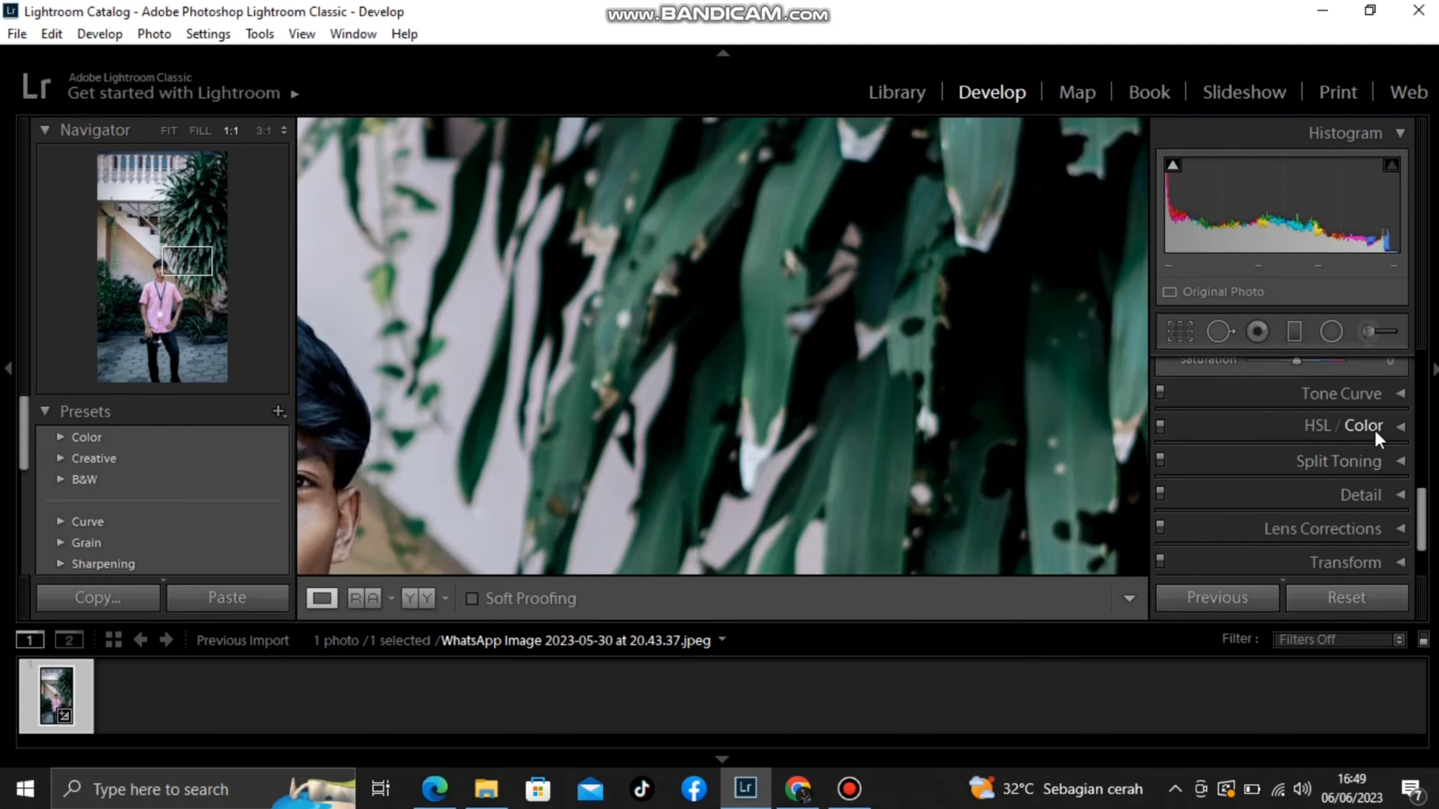
click(1393, 428)
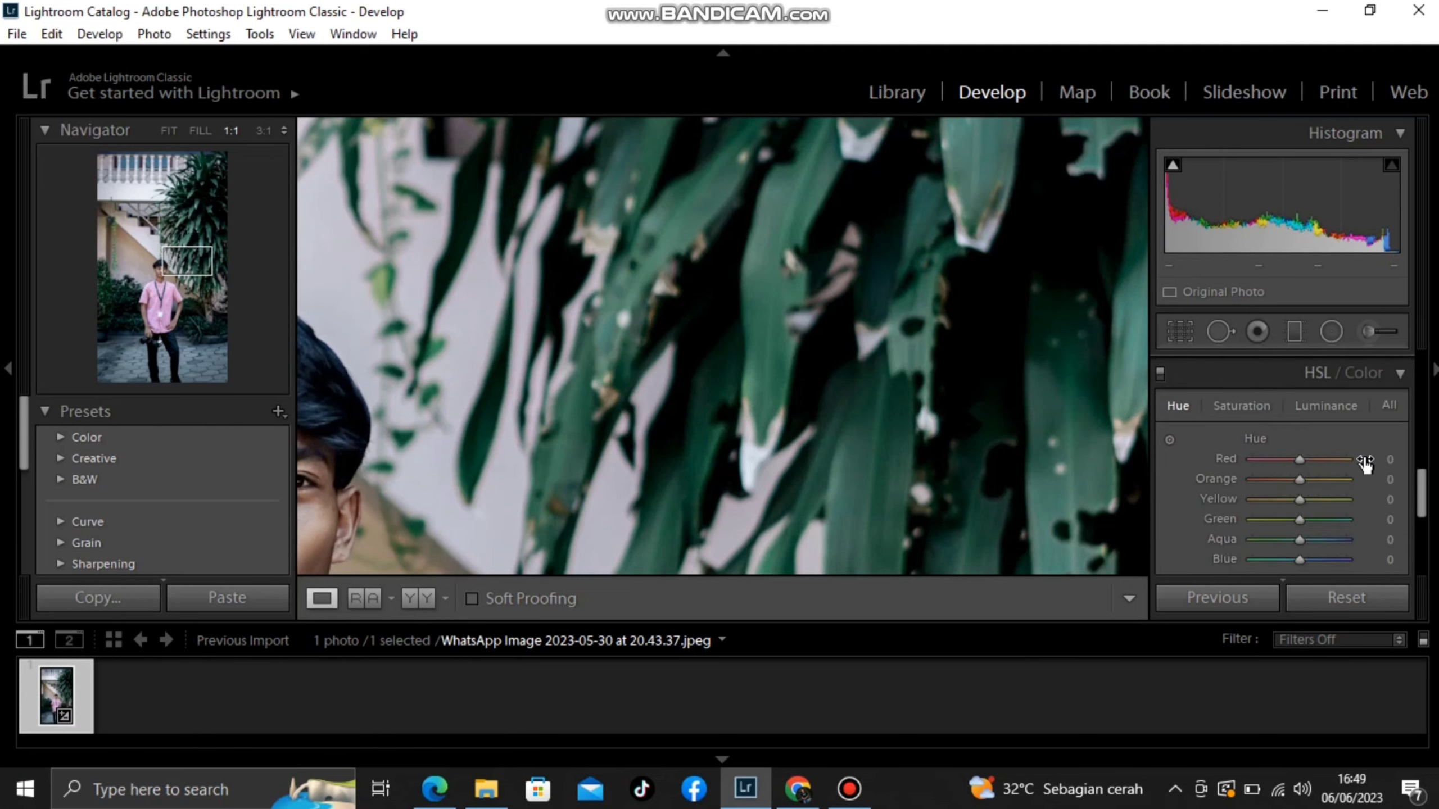
click(1318, 381)
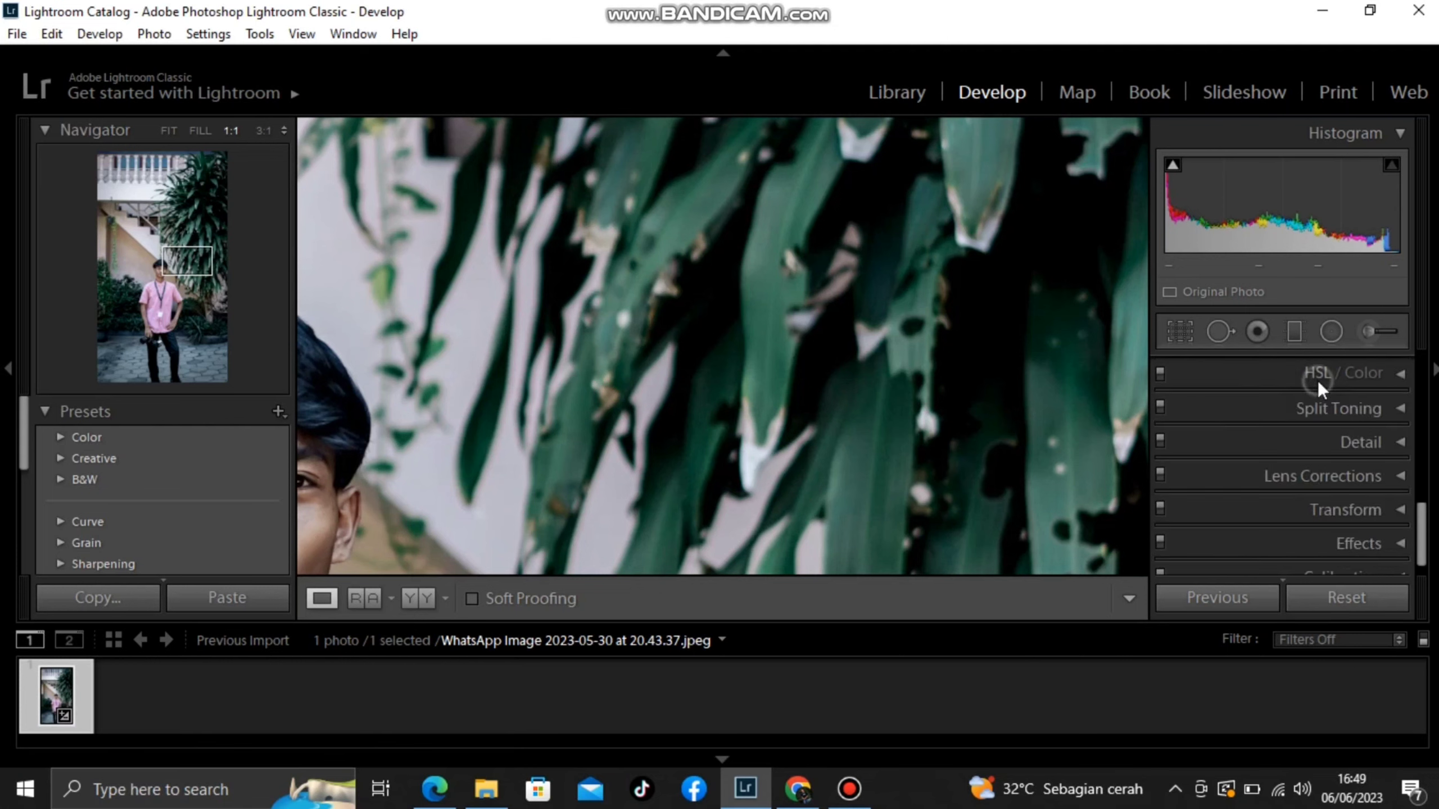
click(1352, 379)
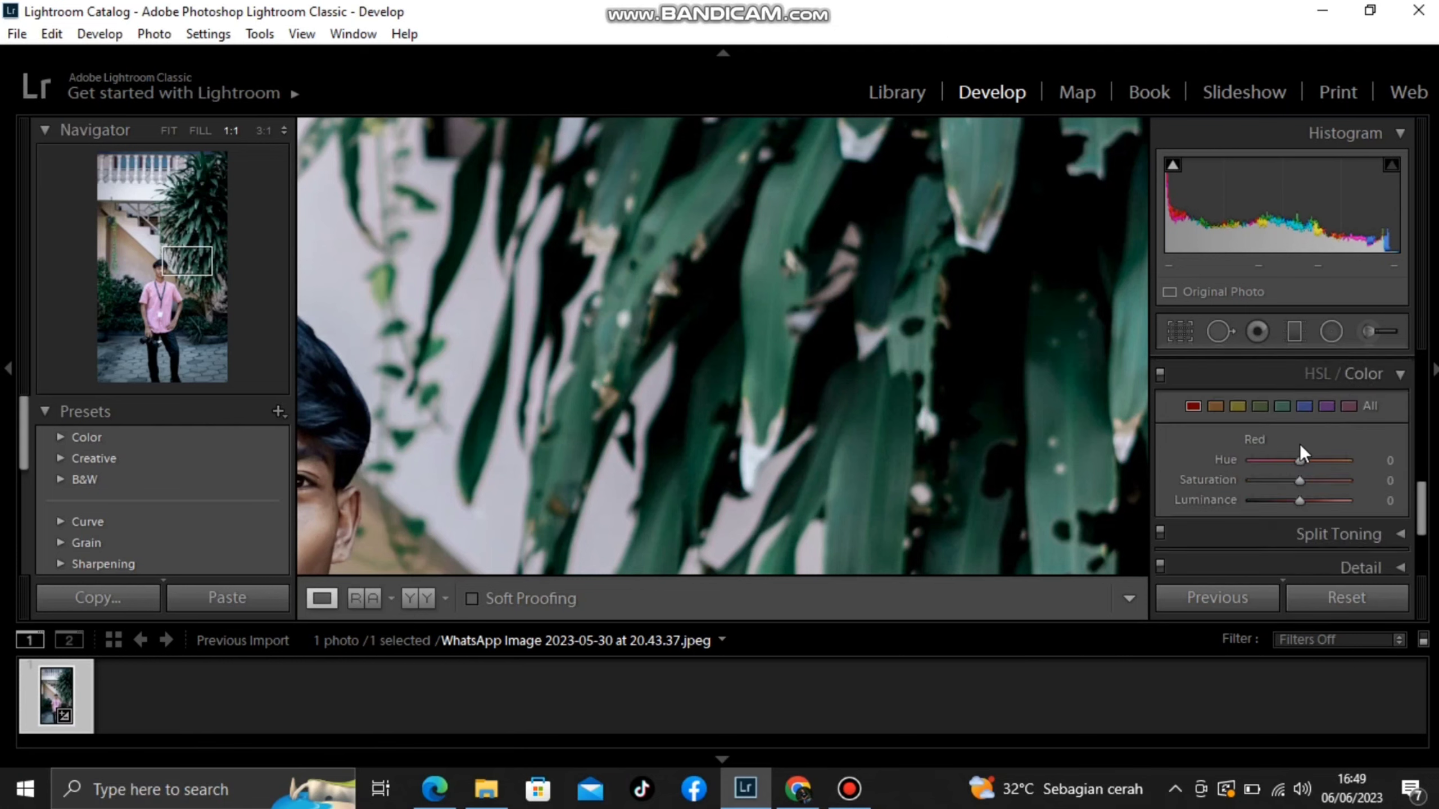
Set the Green range's hue to -100 and luminance to -100.
click(1256, 407)
scroll(1306, 479, down, 1)
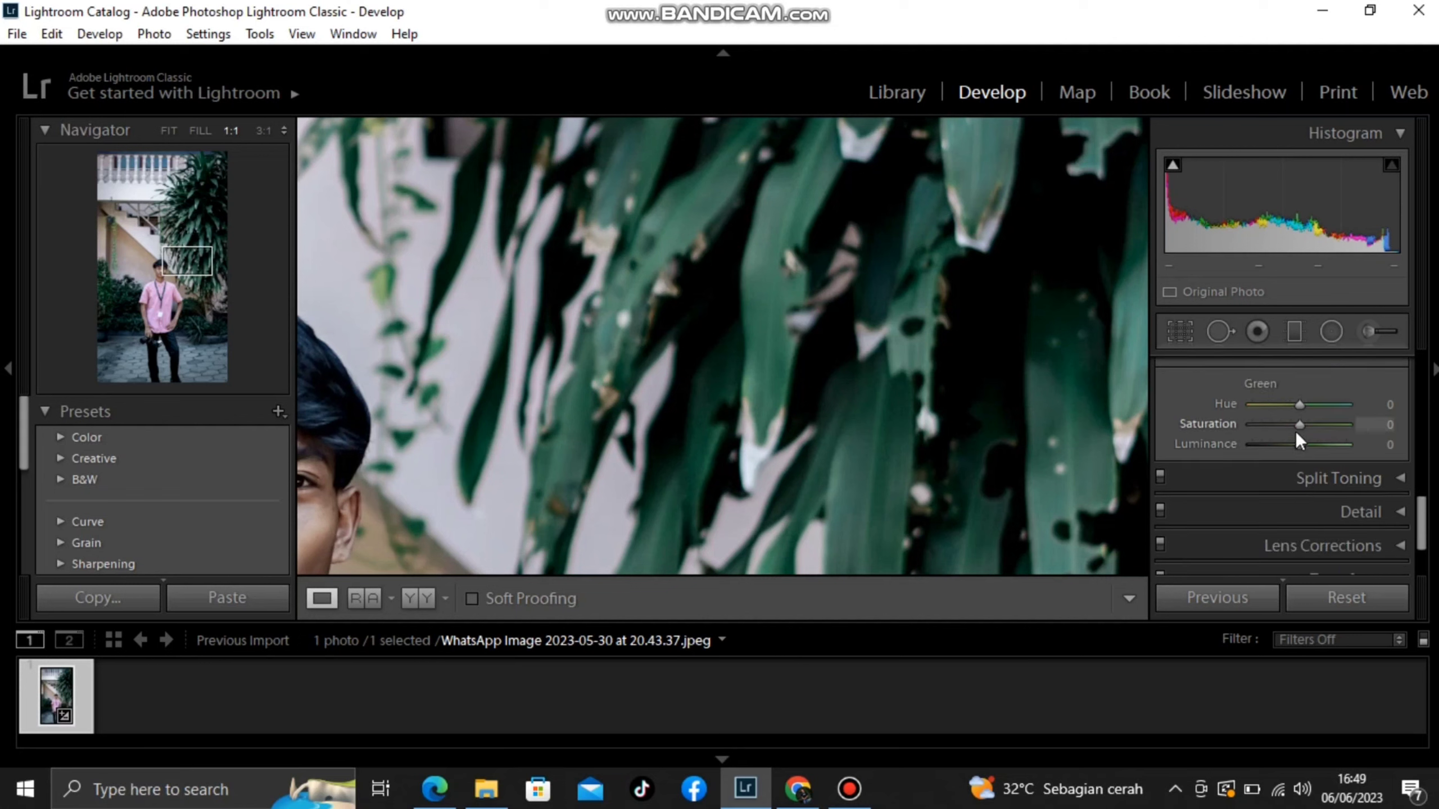
drag(1299, 423, 1264, 429)
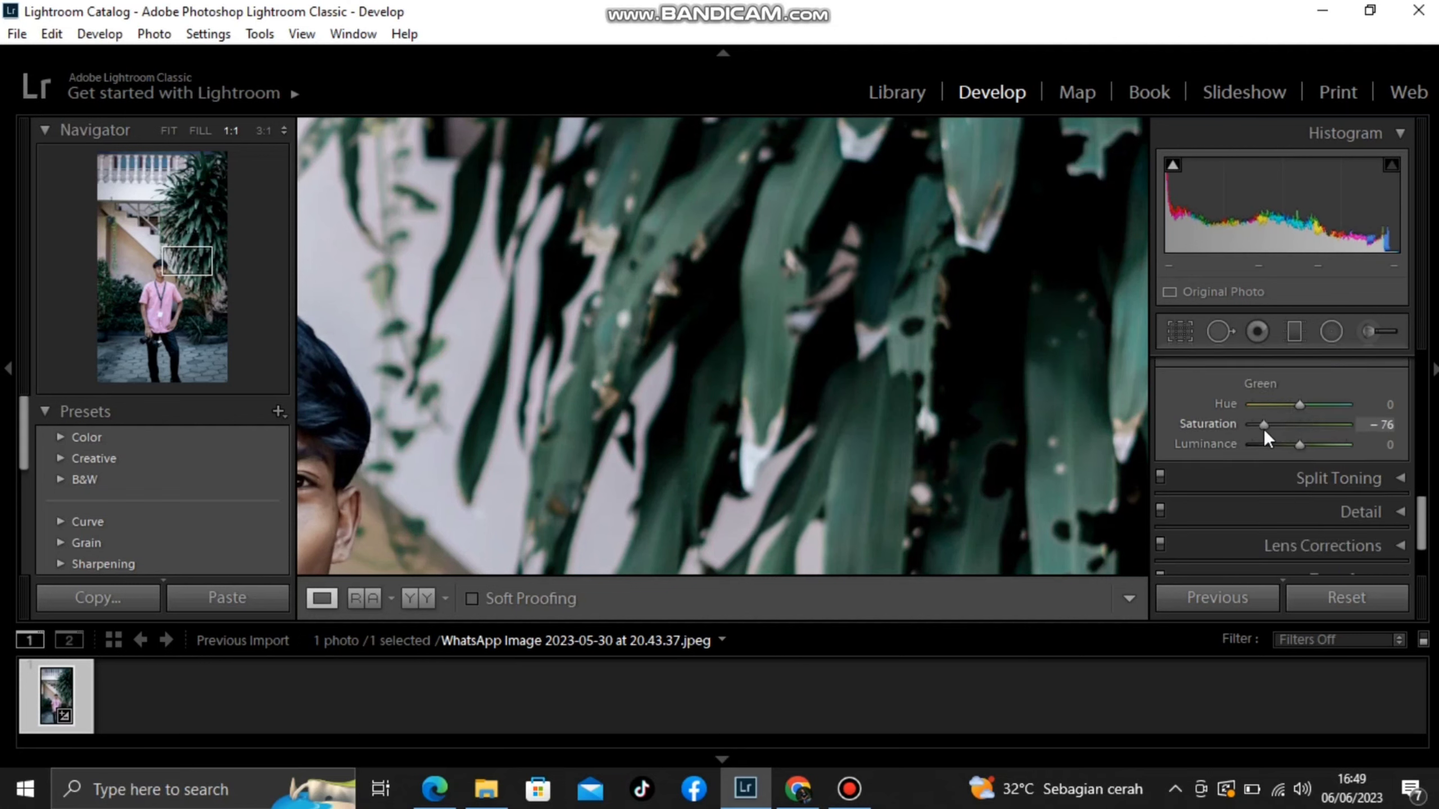
mouse_move(1297, 402)
mouse_down()
mouse_move(1271, 407)
mouse_move(1285, 418)
mouse_move(1257, 445)
mouse_move(1336, 424)
mouse_up()
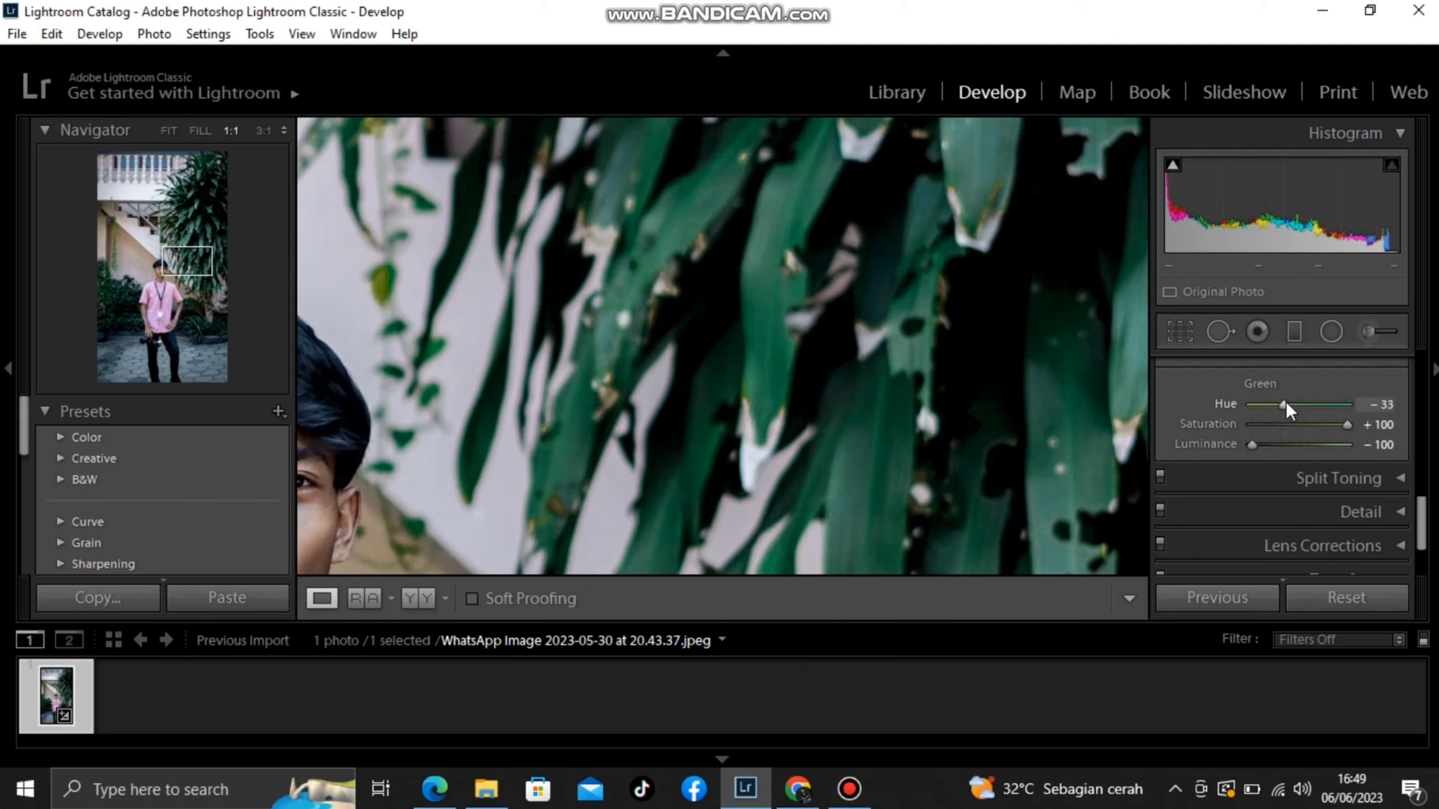
drag(1285, 404, 1236, 407)
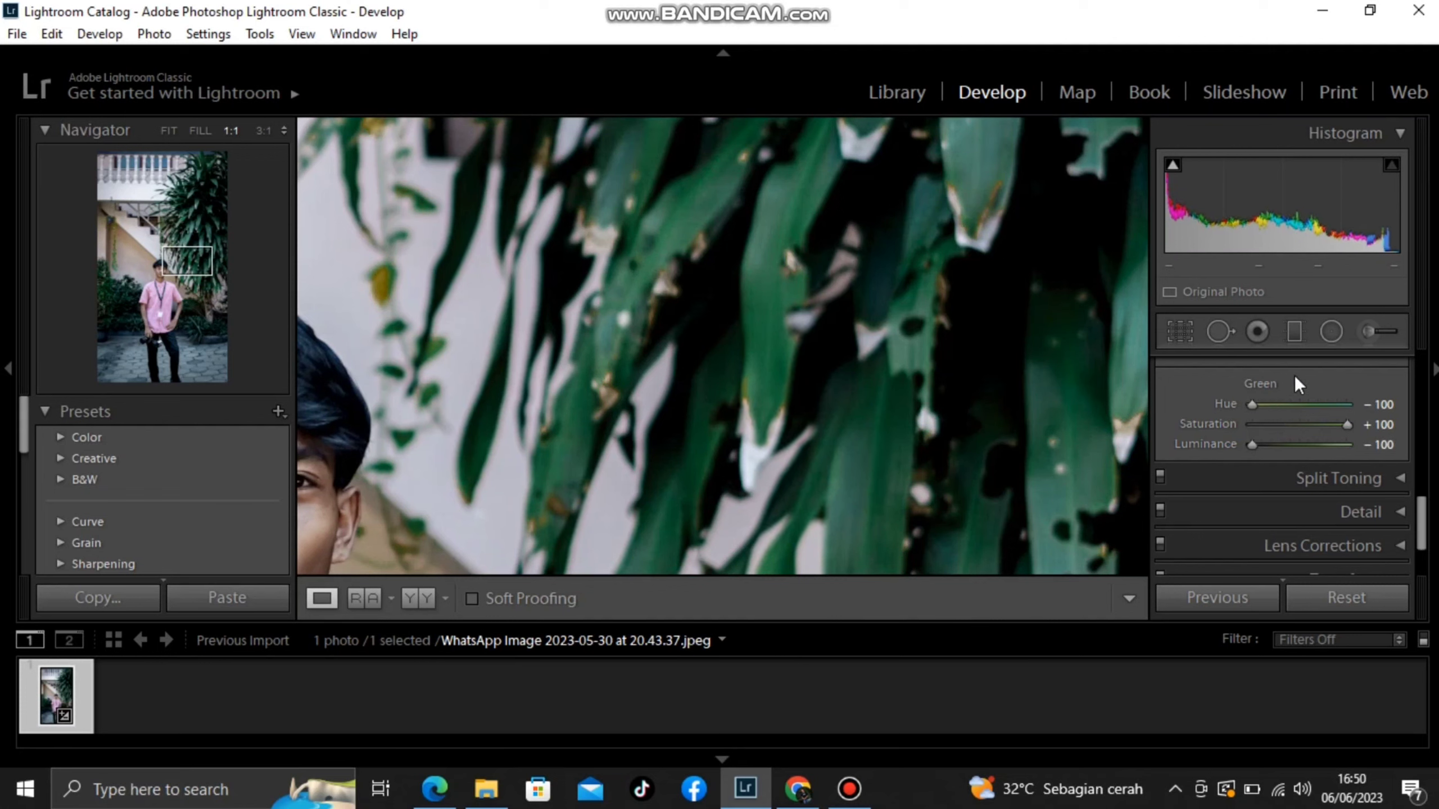
scroll(1352, 392, up, 2)
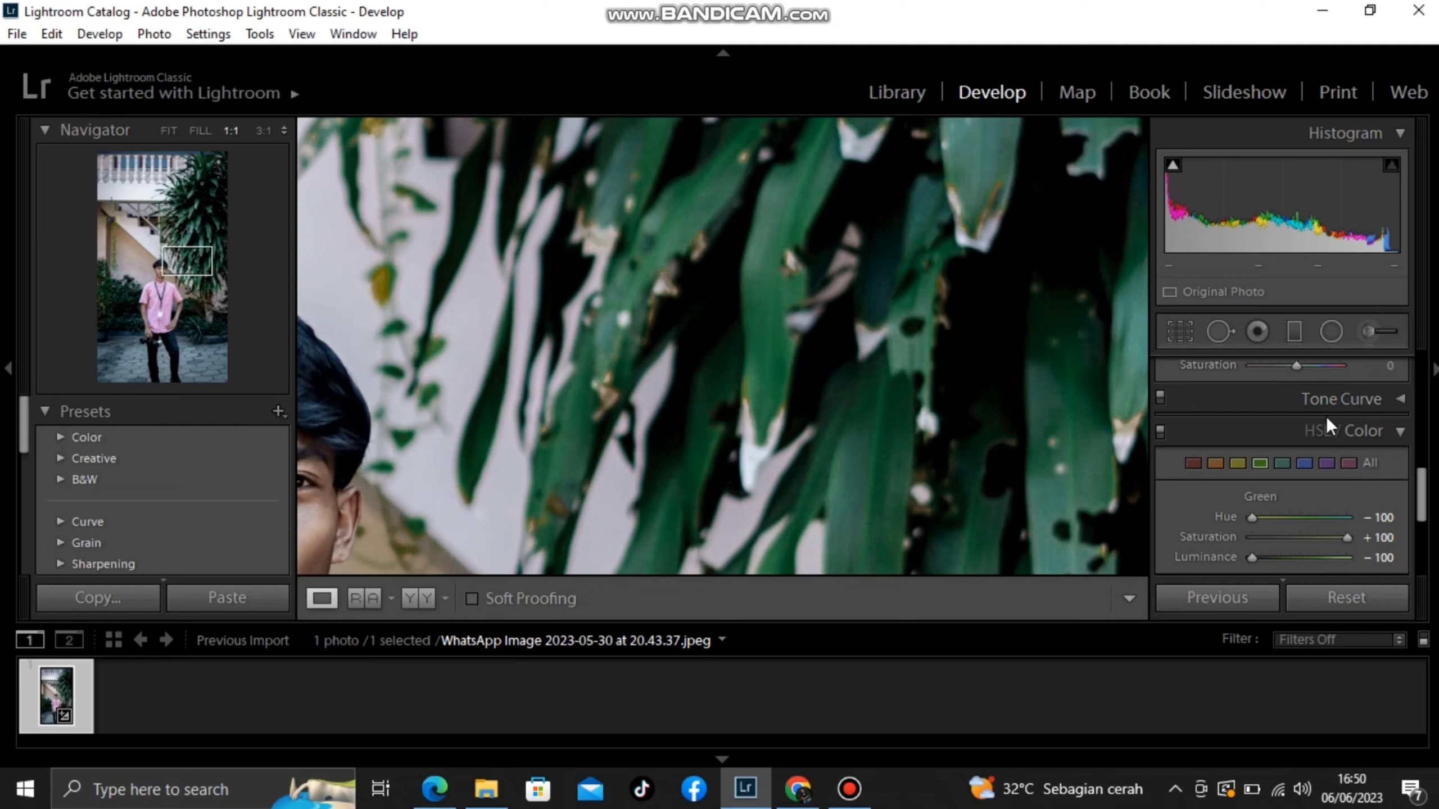
Set Yellow hue -76 and saturation -62, then raise Green saturation to +100.
click(1240, 463)
drag(1299, 518, 1374, 518)
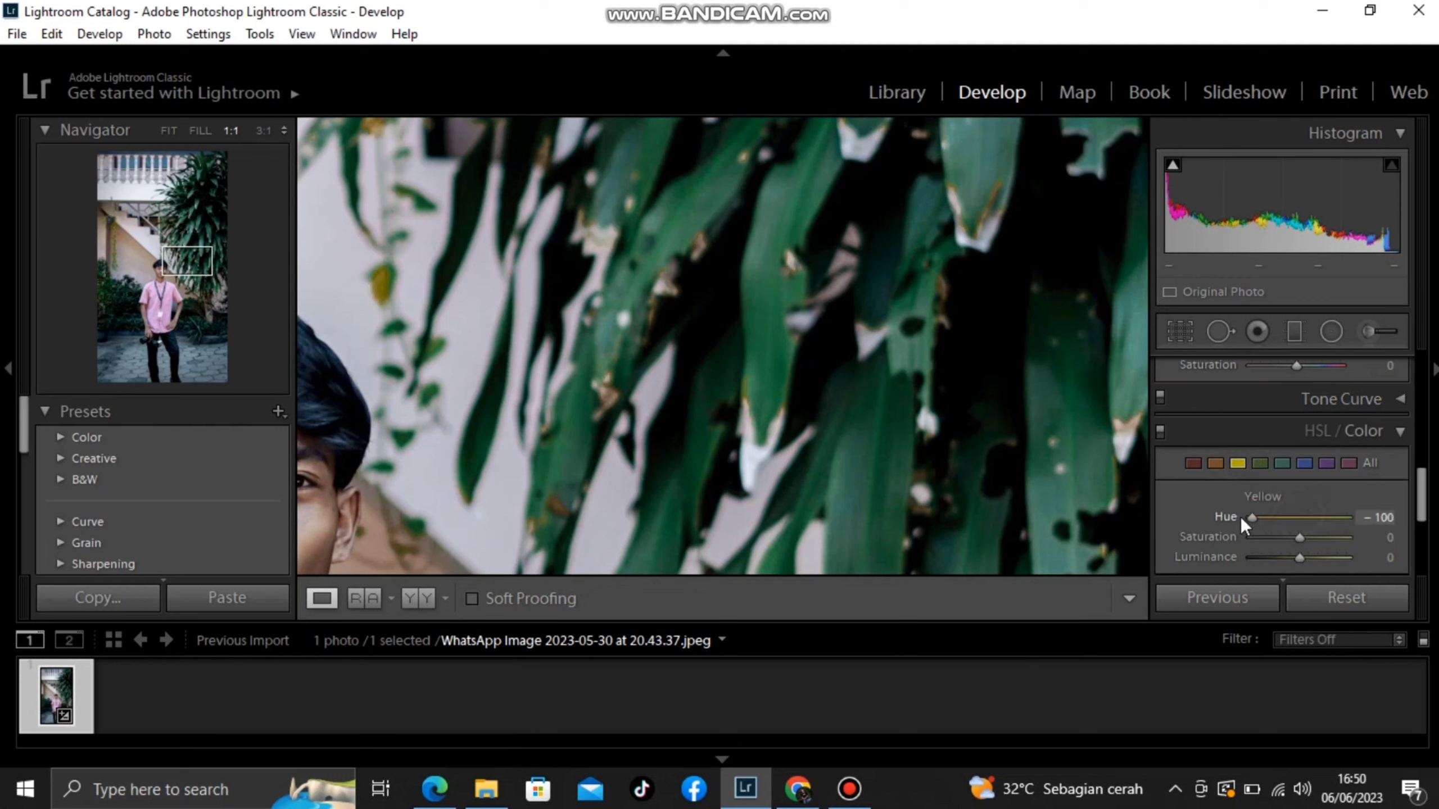
click(1258, 518)
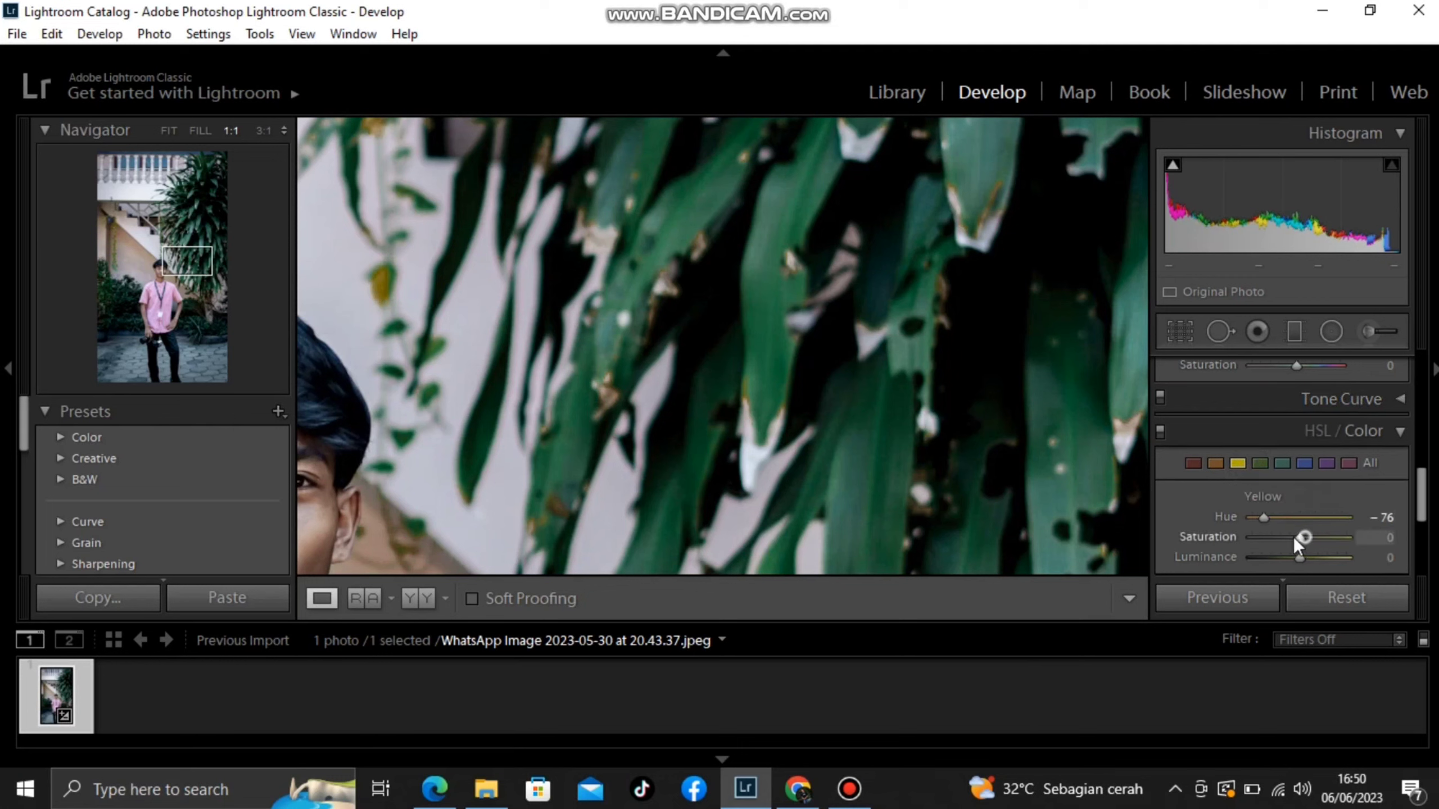
mouse_move(1234, 537)
mouse_down()
mouse_move(1370, 536)
mouse_move(1329, 536)
mouse_up()
click(1261, 464)
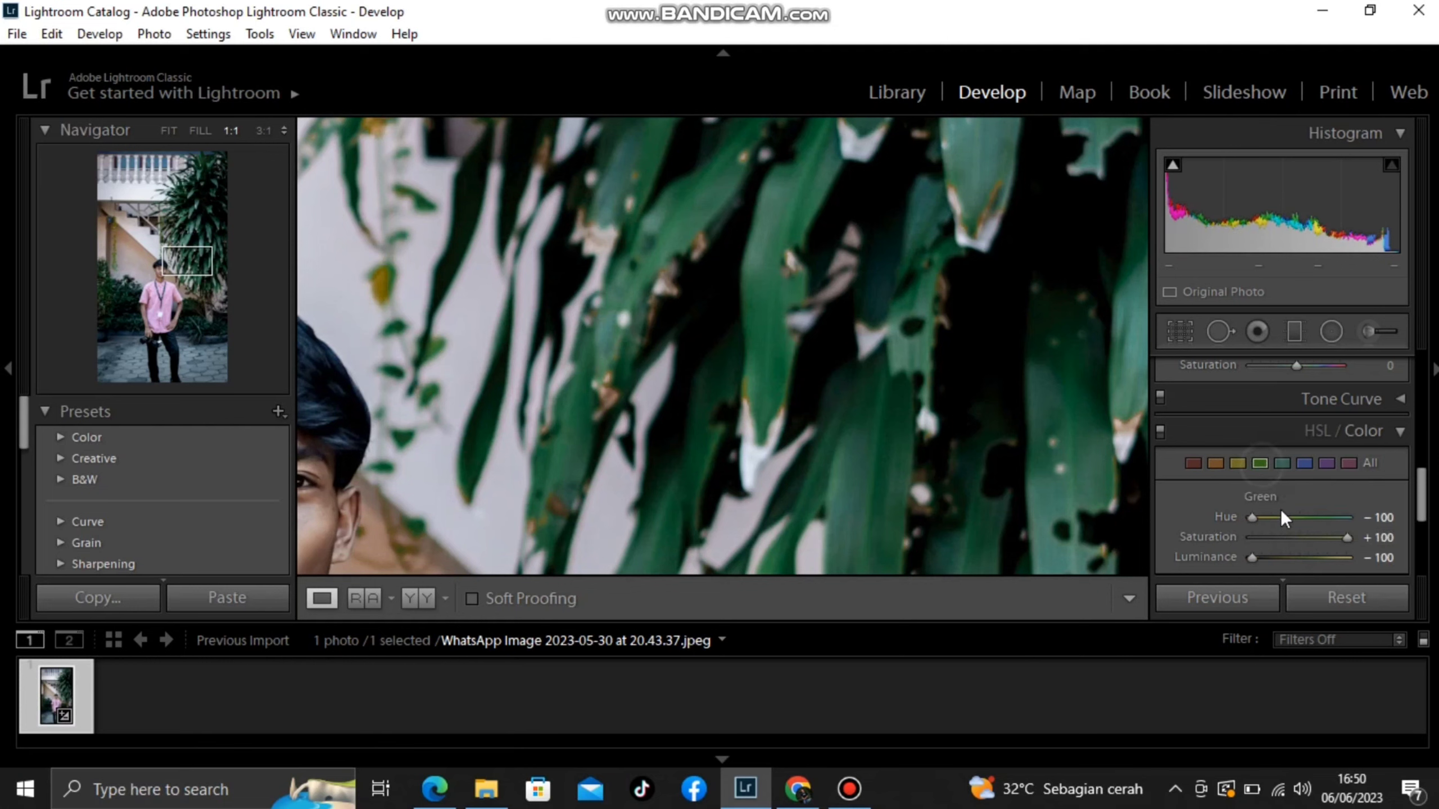
mouse_move(1313, 535)
mouse_down()
mouse_move(1257, 536)
mouse_move(1348, 538)
mouse_up()
Toggle Before/After against the original, then zoom to 1:1 on the man's head.
key(backslash)
key(backslash)
key(backslash)
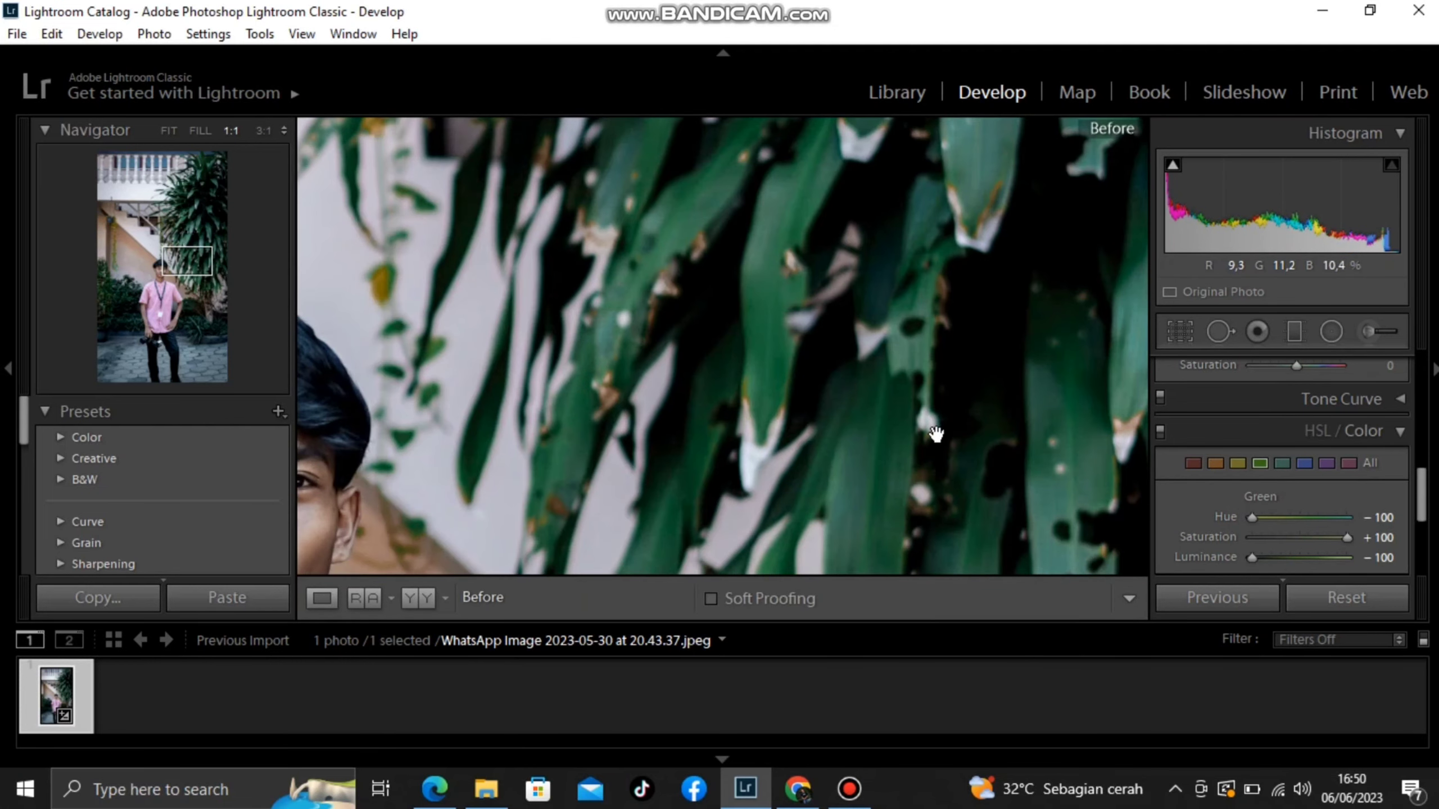
key(backslash)
key(backslash)
key(backslash)
key(backslash)
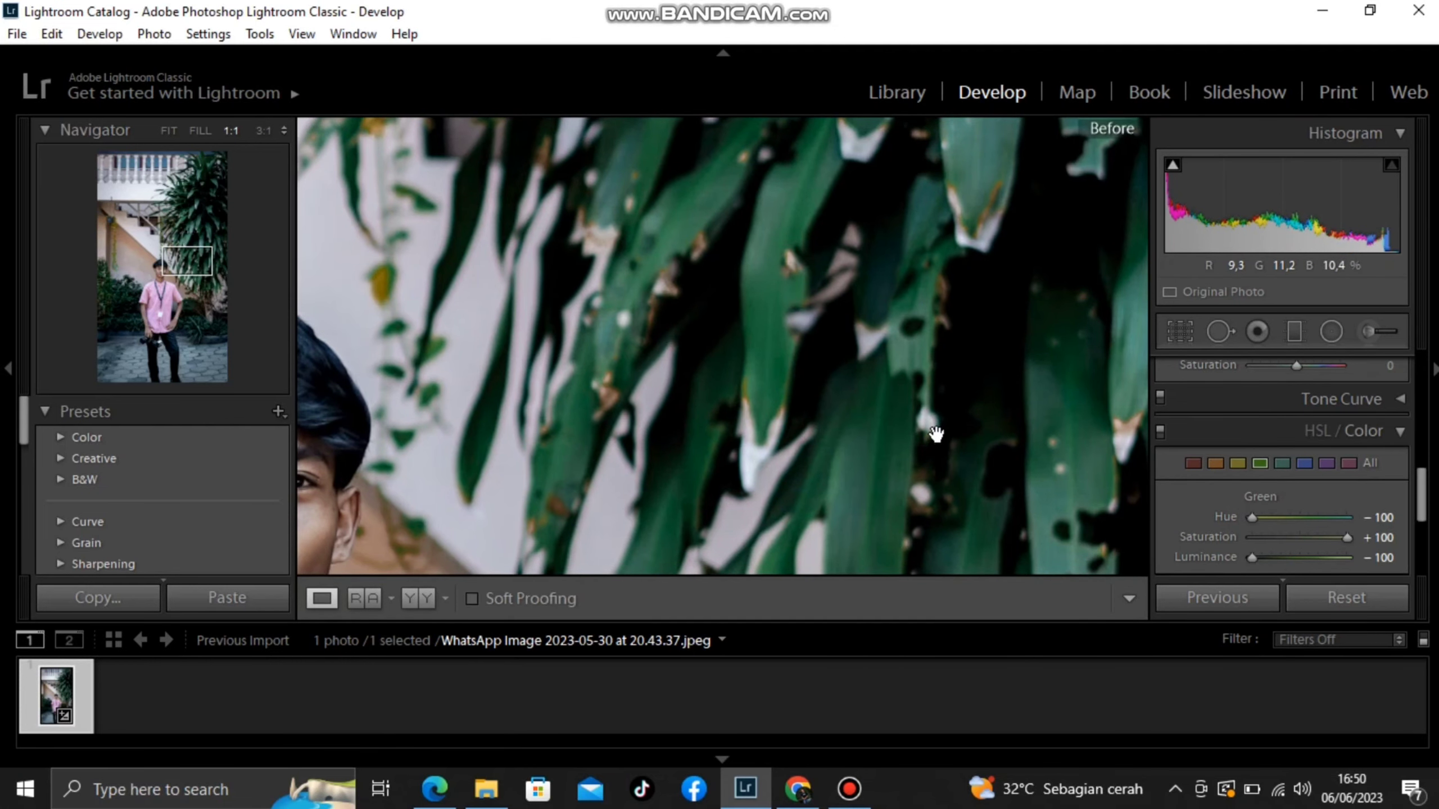
key(backslash)
key(backslash)
key(backslash)
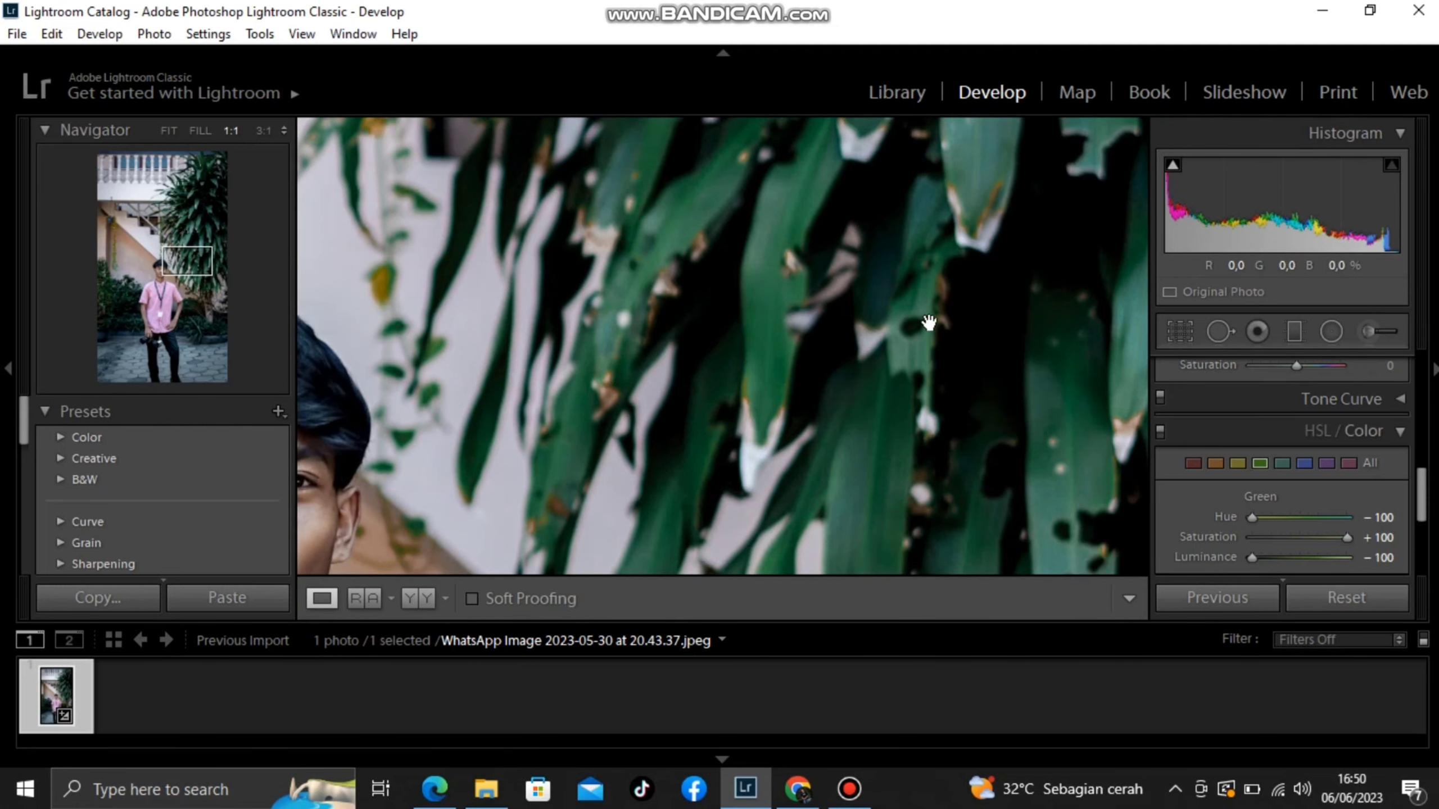
click(929, 323)
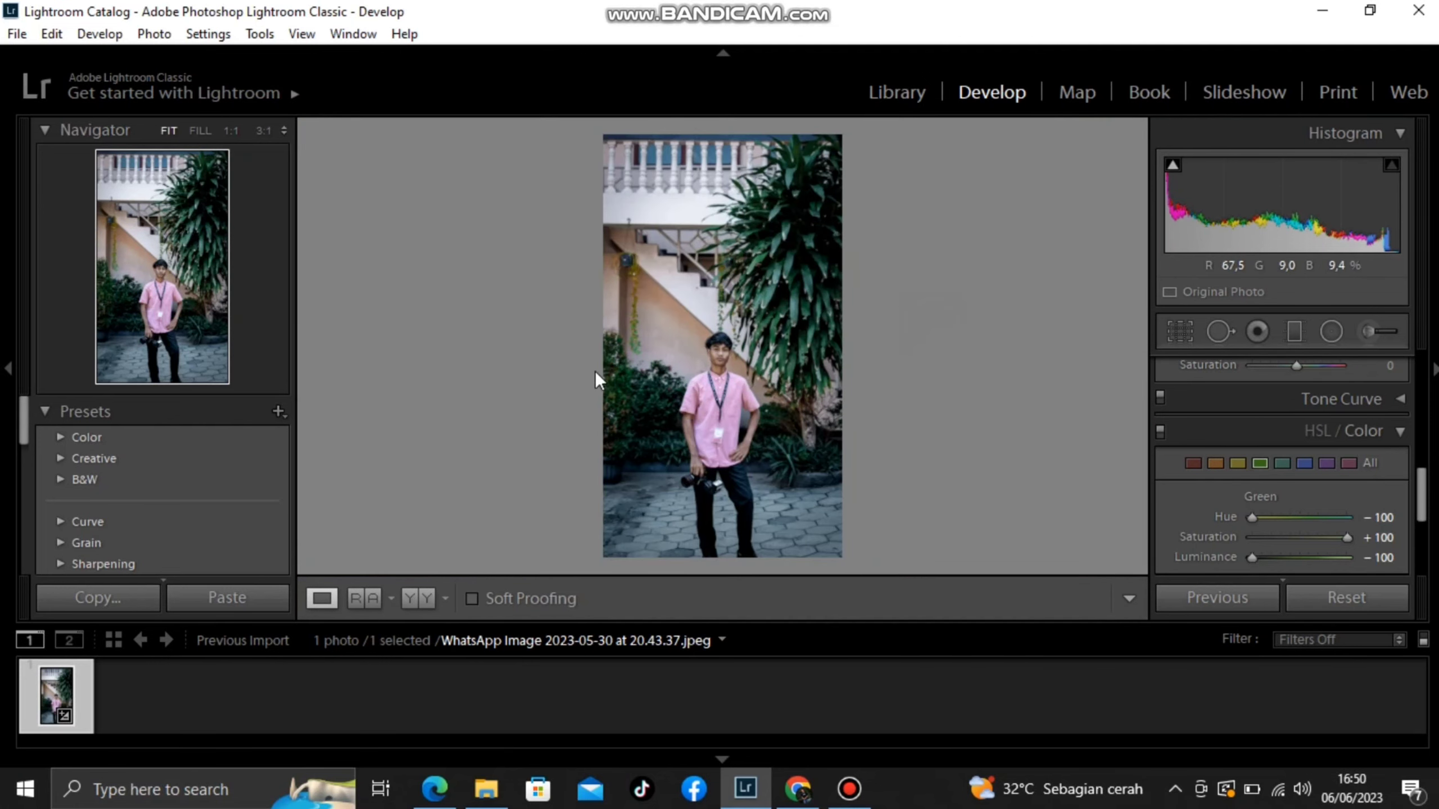
click(644, 325)
click(651, 331)
click(712, 336)
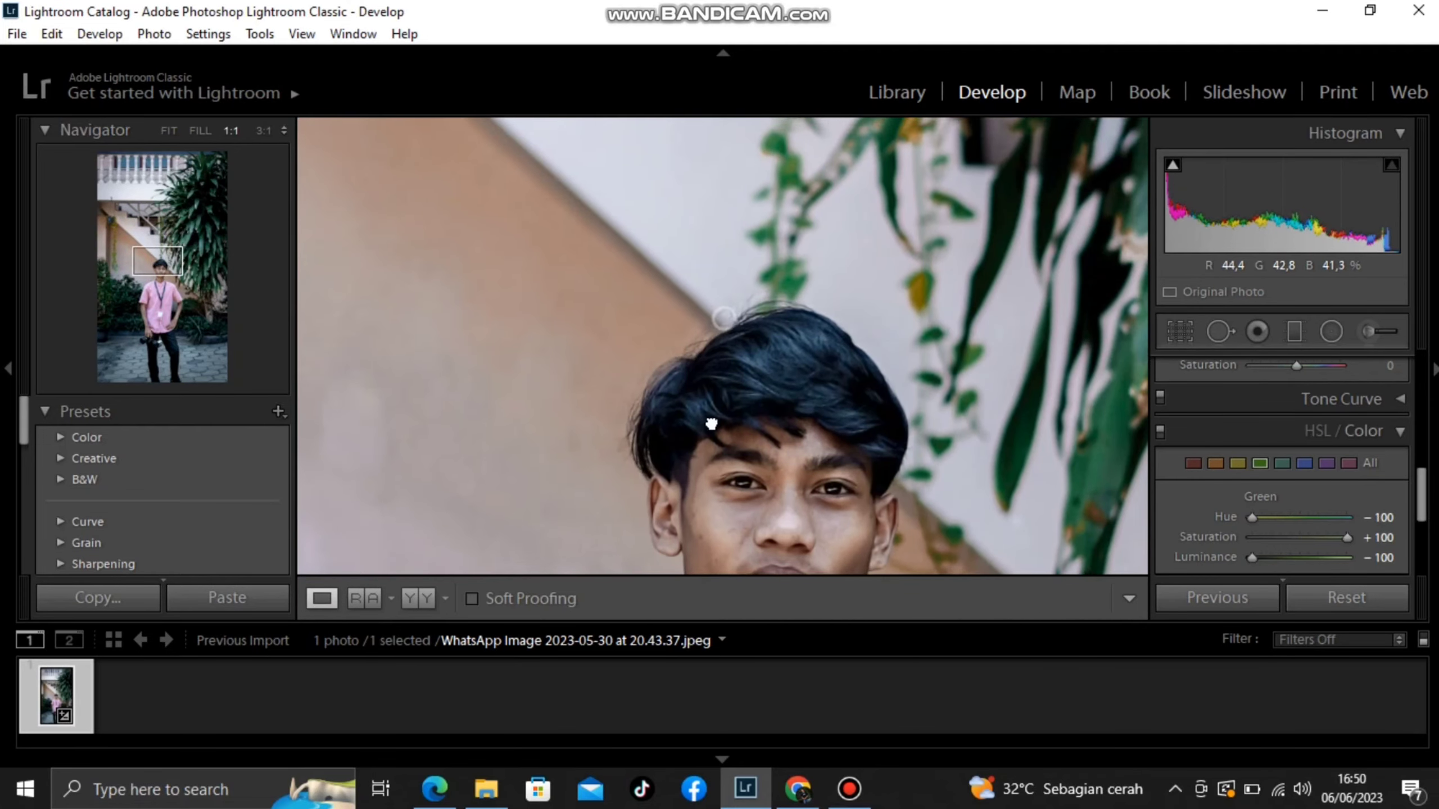
drag(712, 424, 791, 380)
Fit the photo and raise the Shadows slider in the Basic panel.
click(791, 381)
scroll(1257, 401, up, 5)
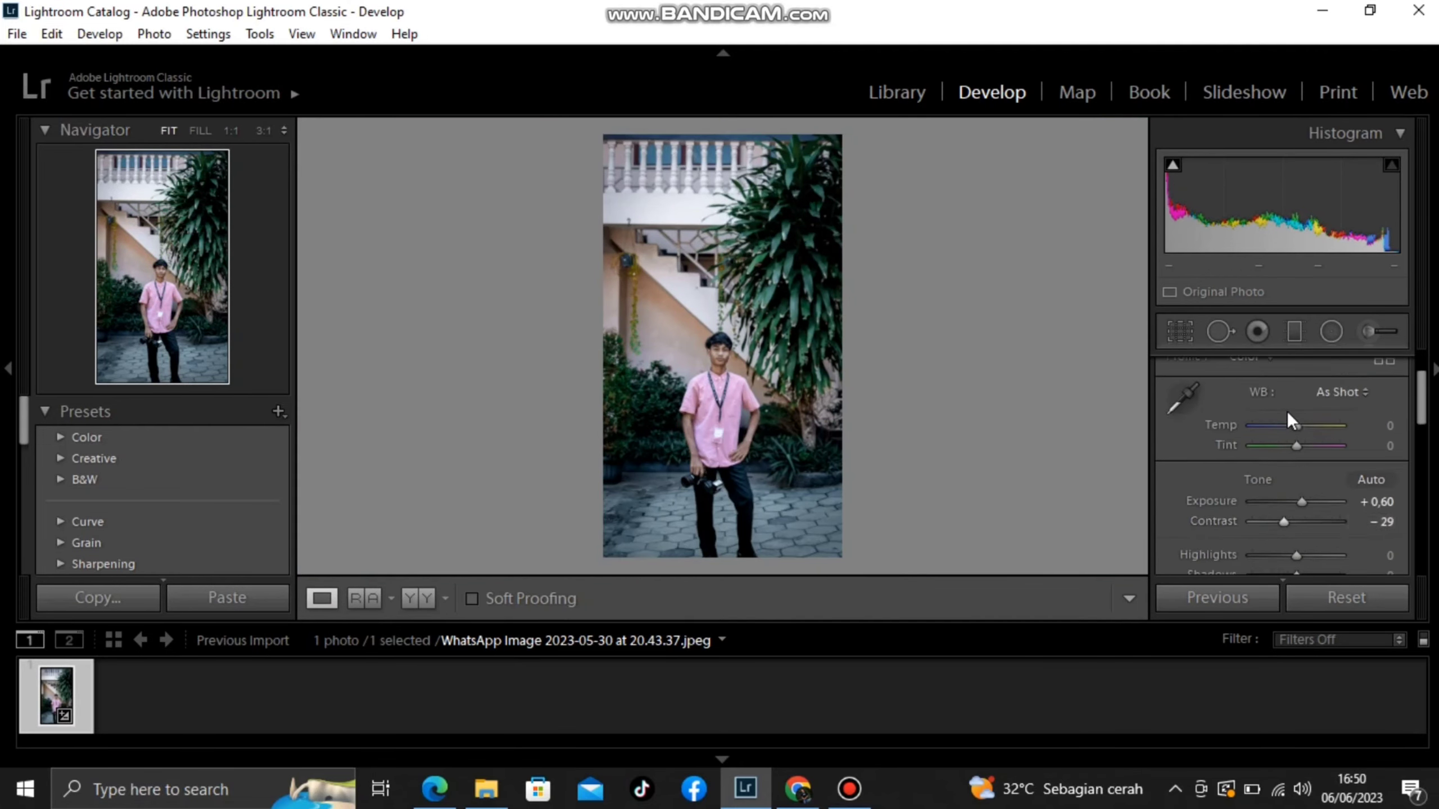
scroll(1286, 411, up, 2)
scroll(1295, 416, down, 2)
scroll(1301, 461, down, 1)
scroll(1298, 483, down, 1)
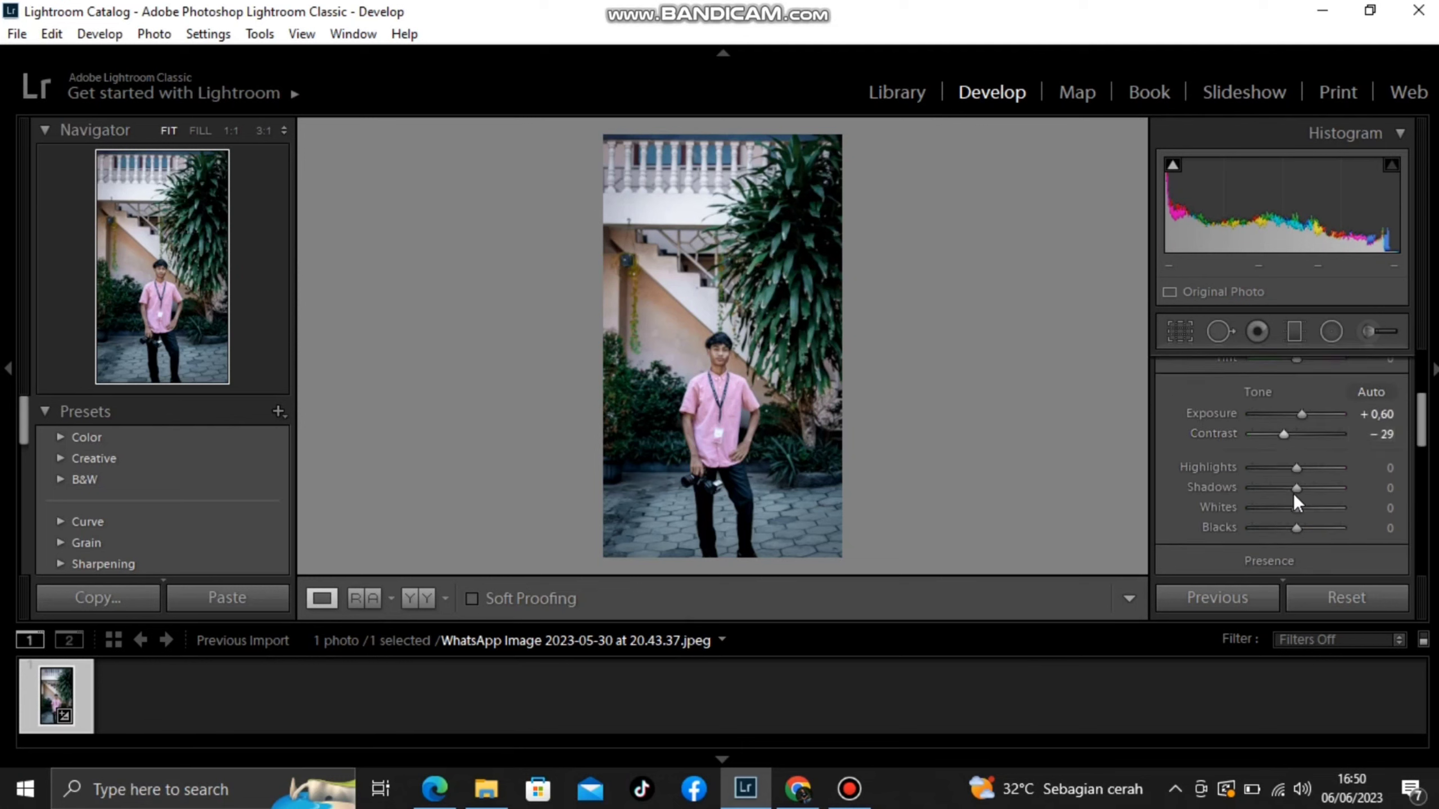
drag(1295, 489, 1321, 489)
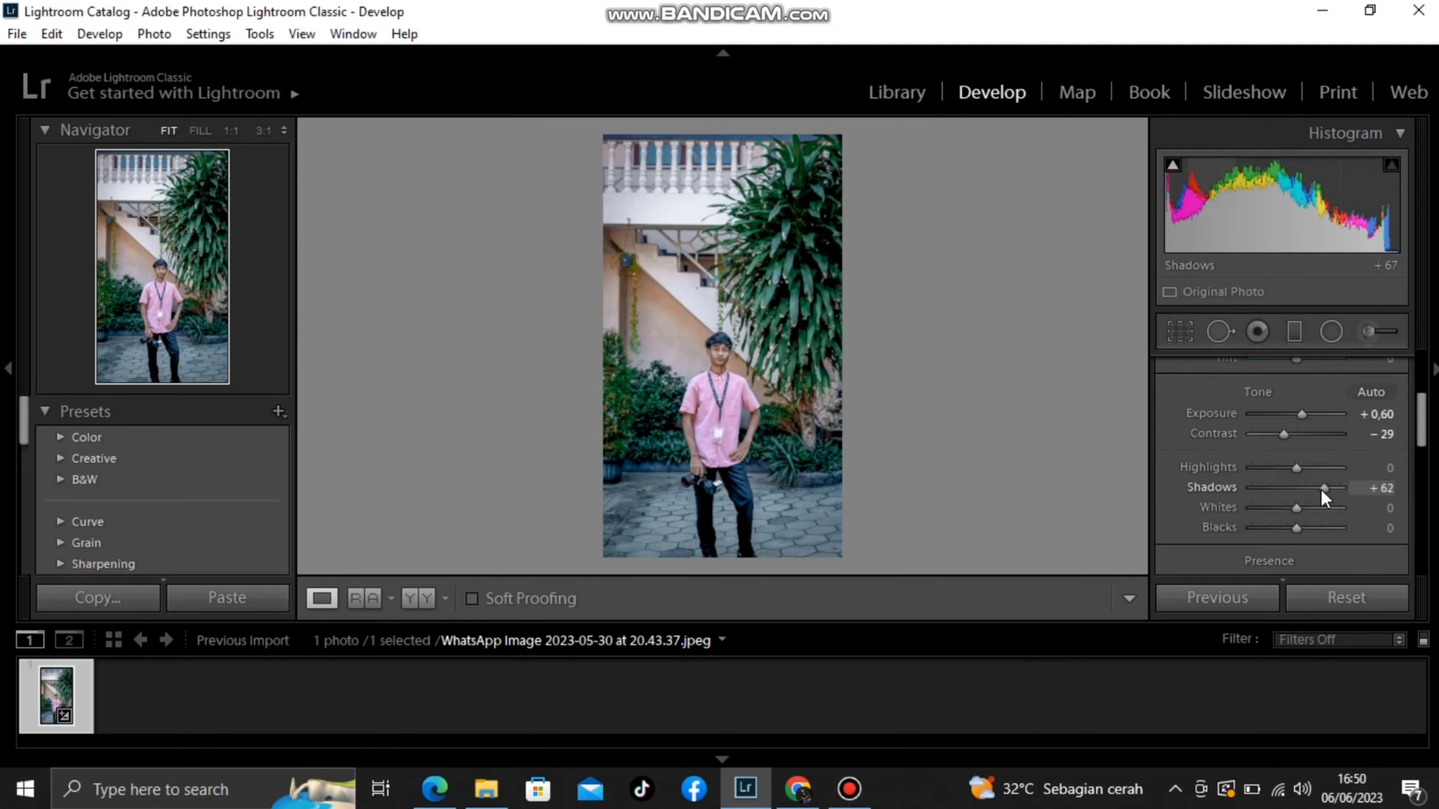
Check the face at 1:1 while settling Shadows at +48.
click(698, 346)
drag(1002, 403, 929, 383)
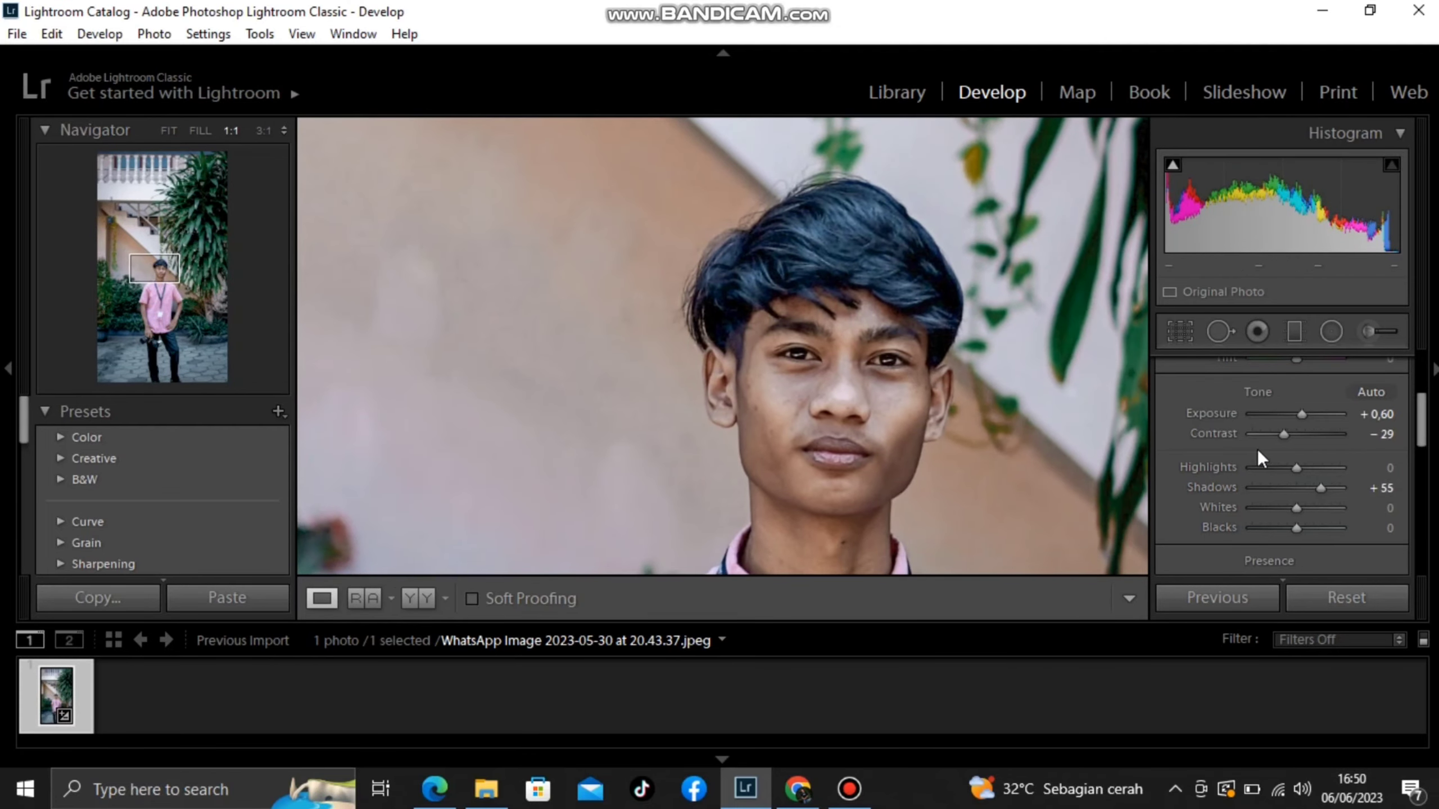
drag(1312, 491, 1316, 487)
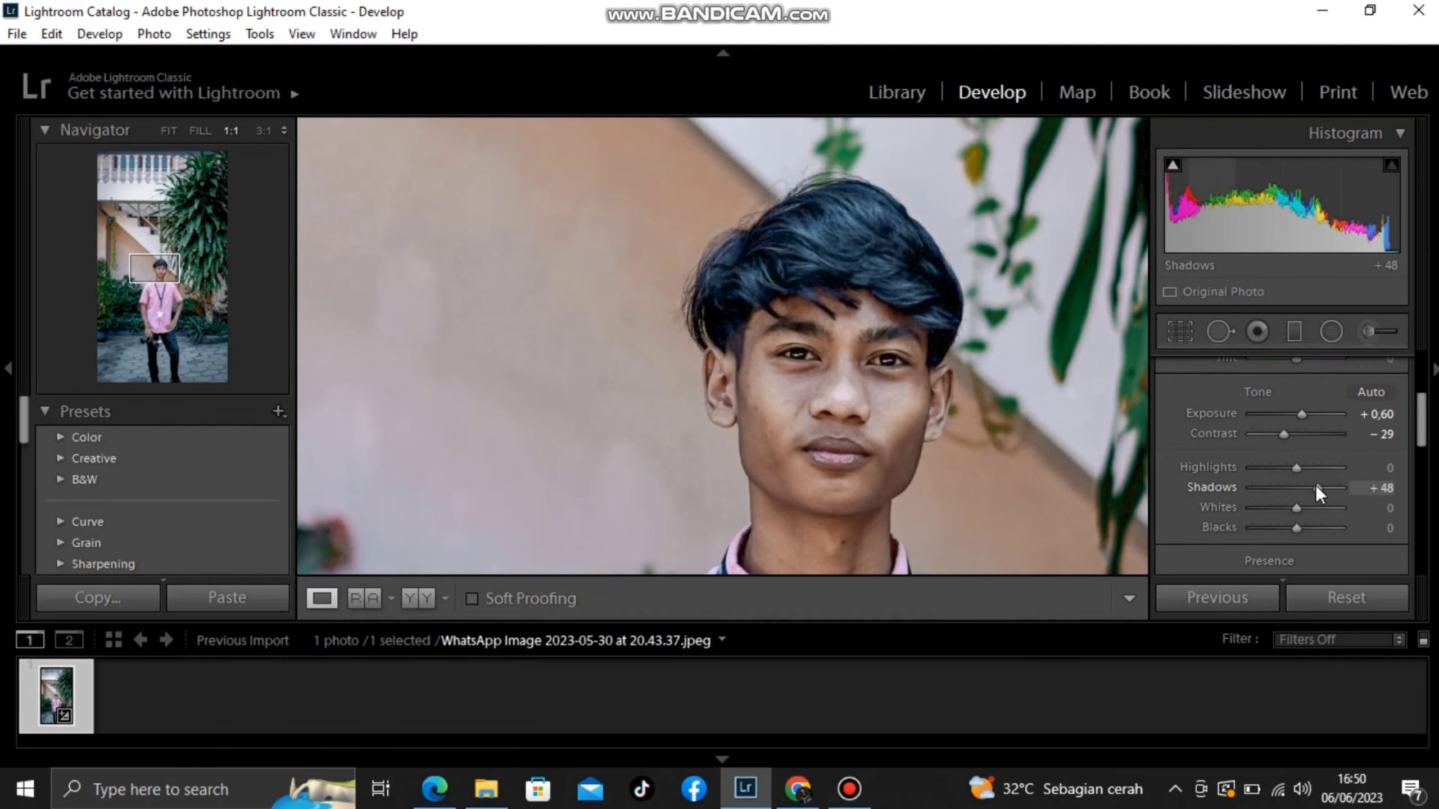
drag(857, 406, 781, 371)
Inspect the shirt collar and lanyard close up.
click(781, 368)
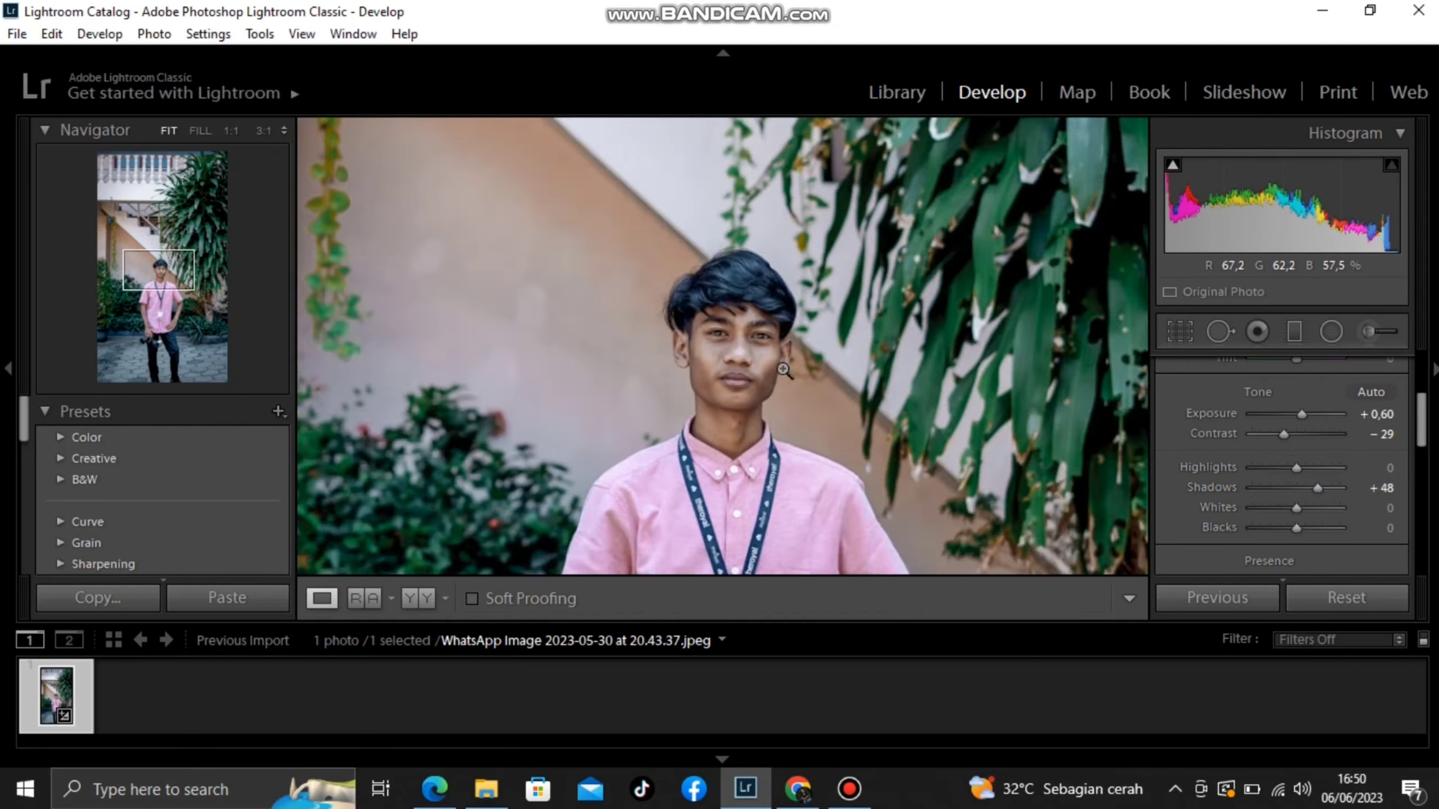
click(725, 425)
mouse_move(753, 427)
mouse_down()
mouse_move(787, 274)
mouse_move(706, 332)
mouse_up()
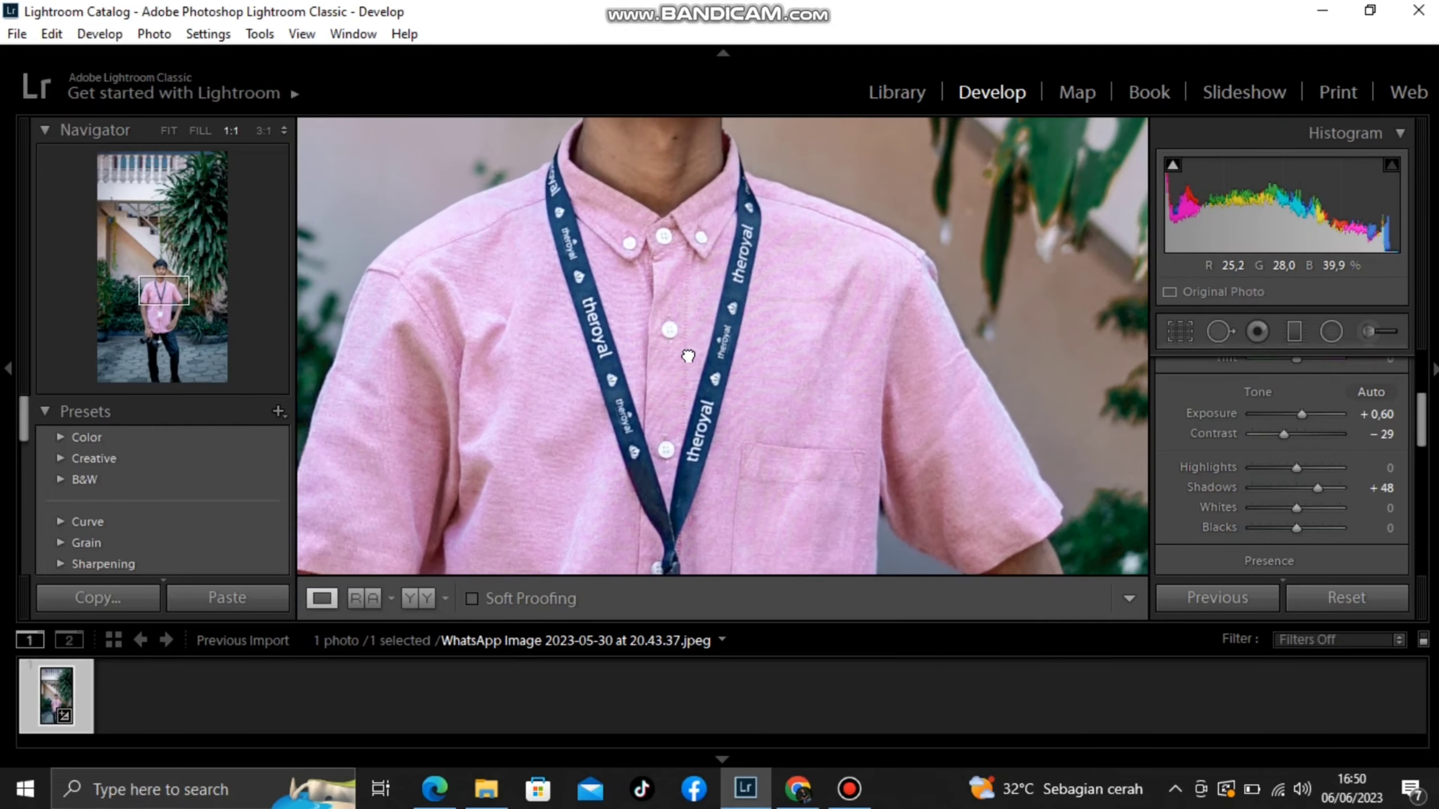
scroll(1203, 414, down, 2)
scroll(1241, 431, up, 2)
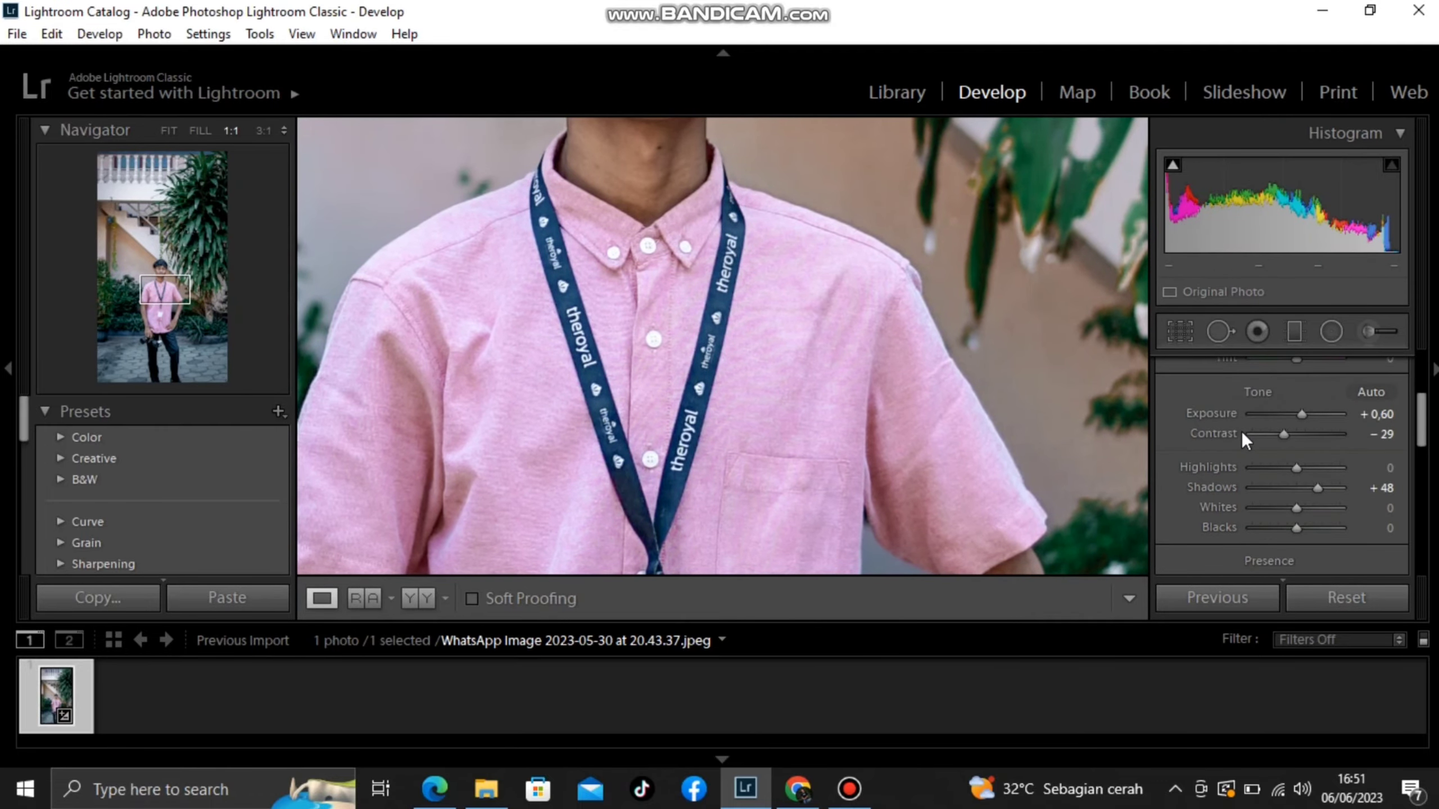
scroll(1254, 439, up, 3)
scroll(1270, 449, down, 3)
scroll(1272, 450, down, 5)
Select the Magenta range and set Hue +100, Saturation +96, Luminance -49.
scroll(1272, 453, down, 3)
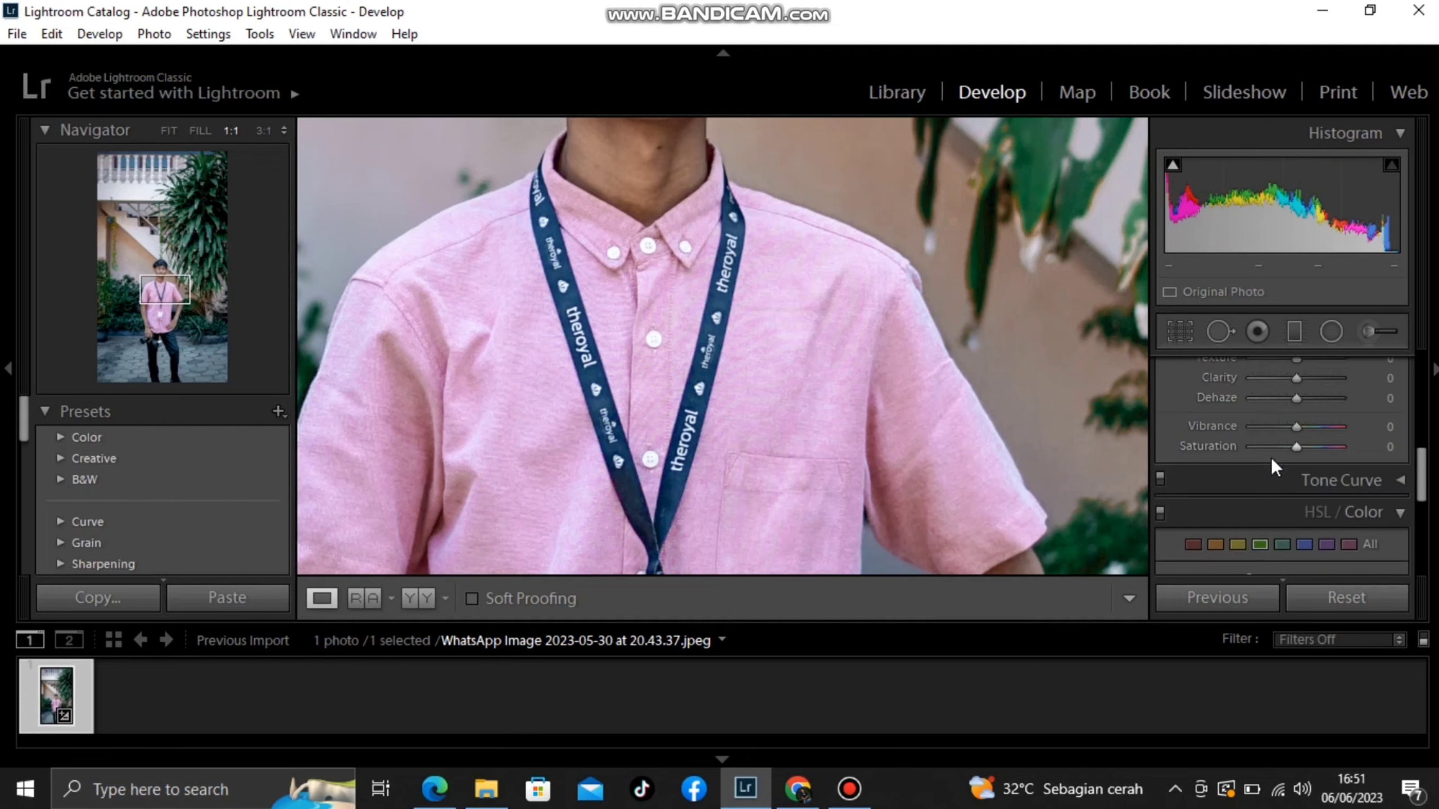
scroll(1272, 462, down, 3)
scroll(1282, 473, down, 3)
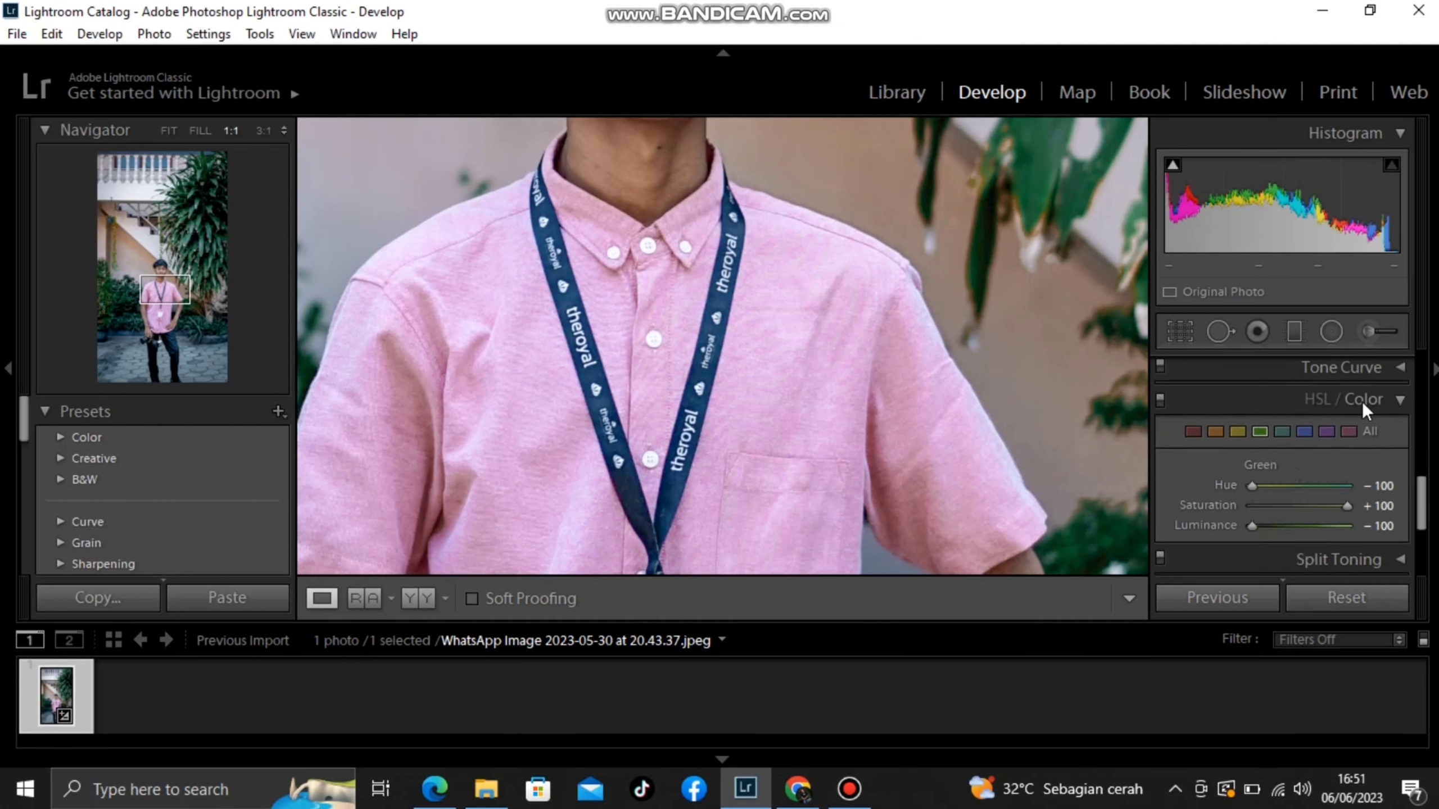
click(1328, 431)
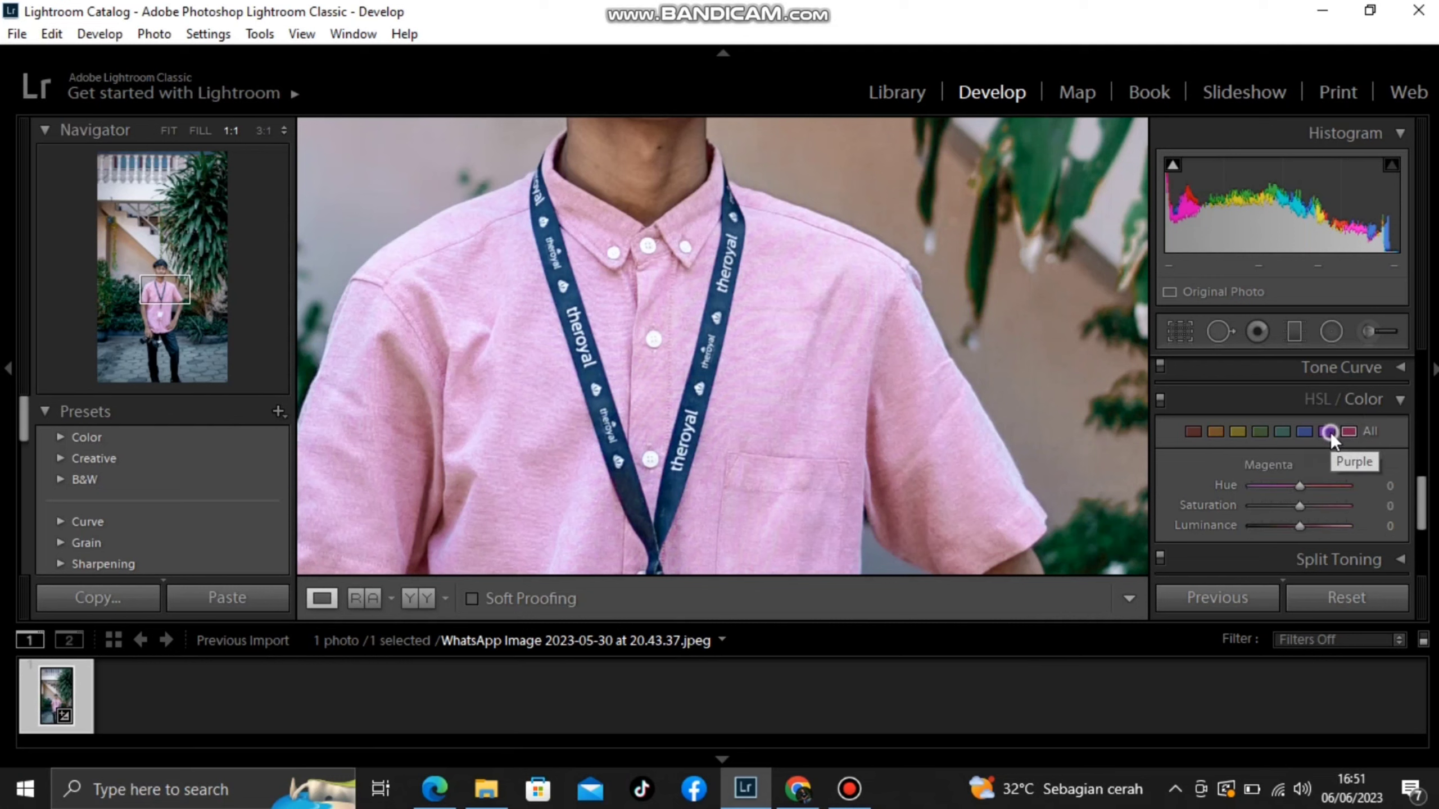
click(1349, 430)
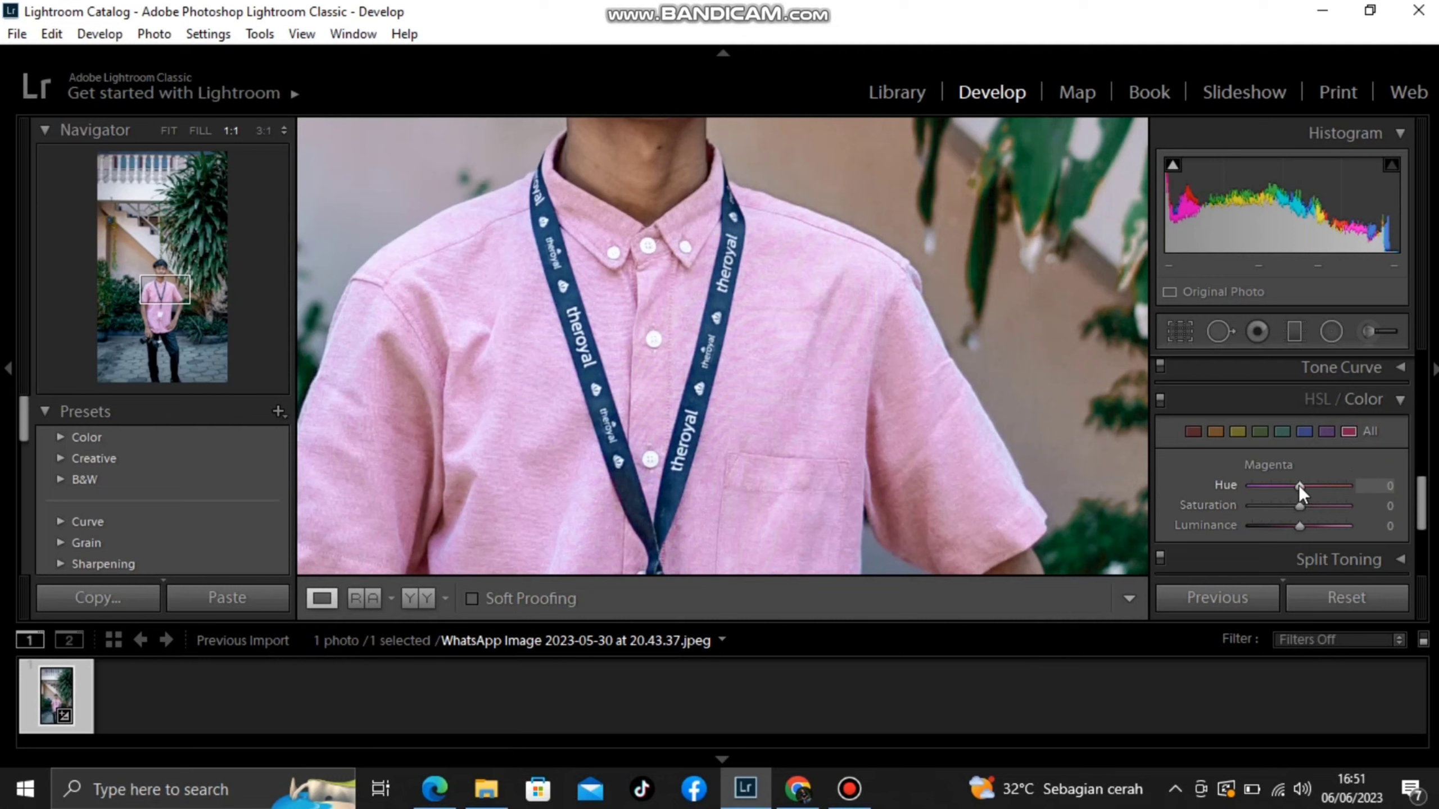
drag(1299, 486, 1334, 486)
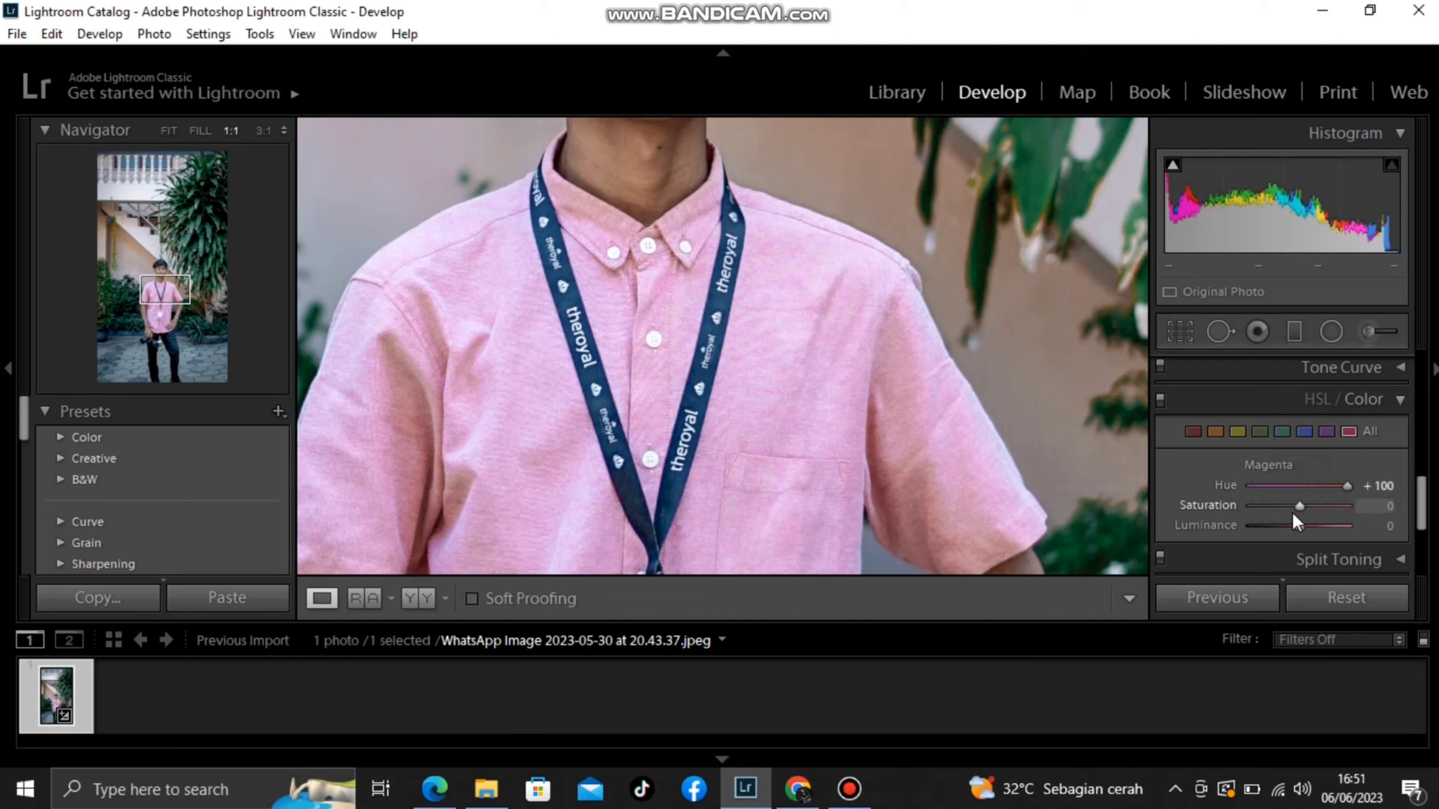
drag(1297, 505, 1367, 499)
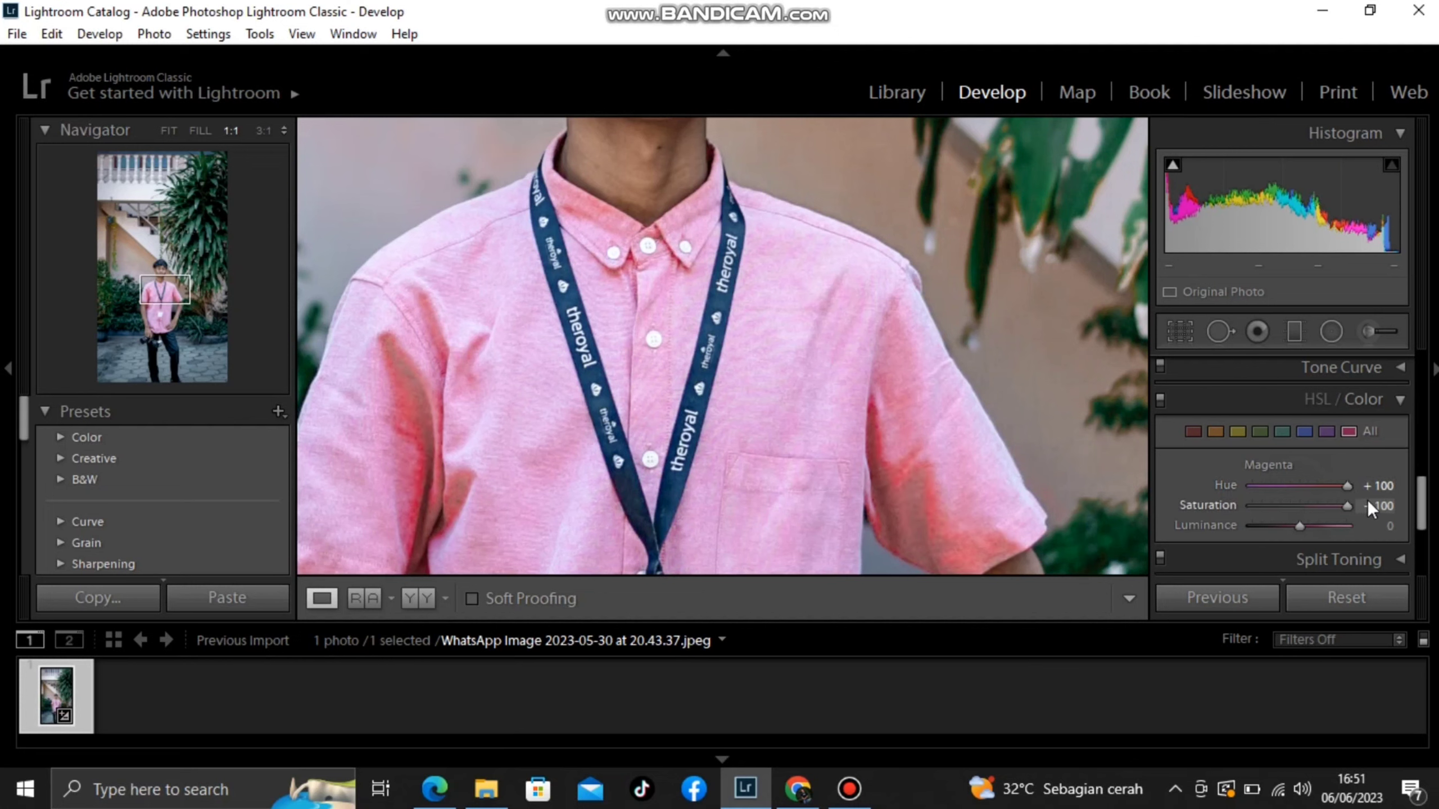
scroll(1333, 507, down, 2)
mouse_move(1297, 527)
mouse_down()
mouse_move(1261, 526)
mouse_move(1324, 526)
mouse_move(1276, 527)
mouse_up()
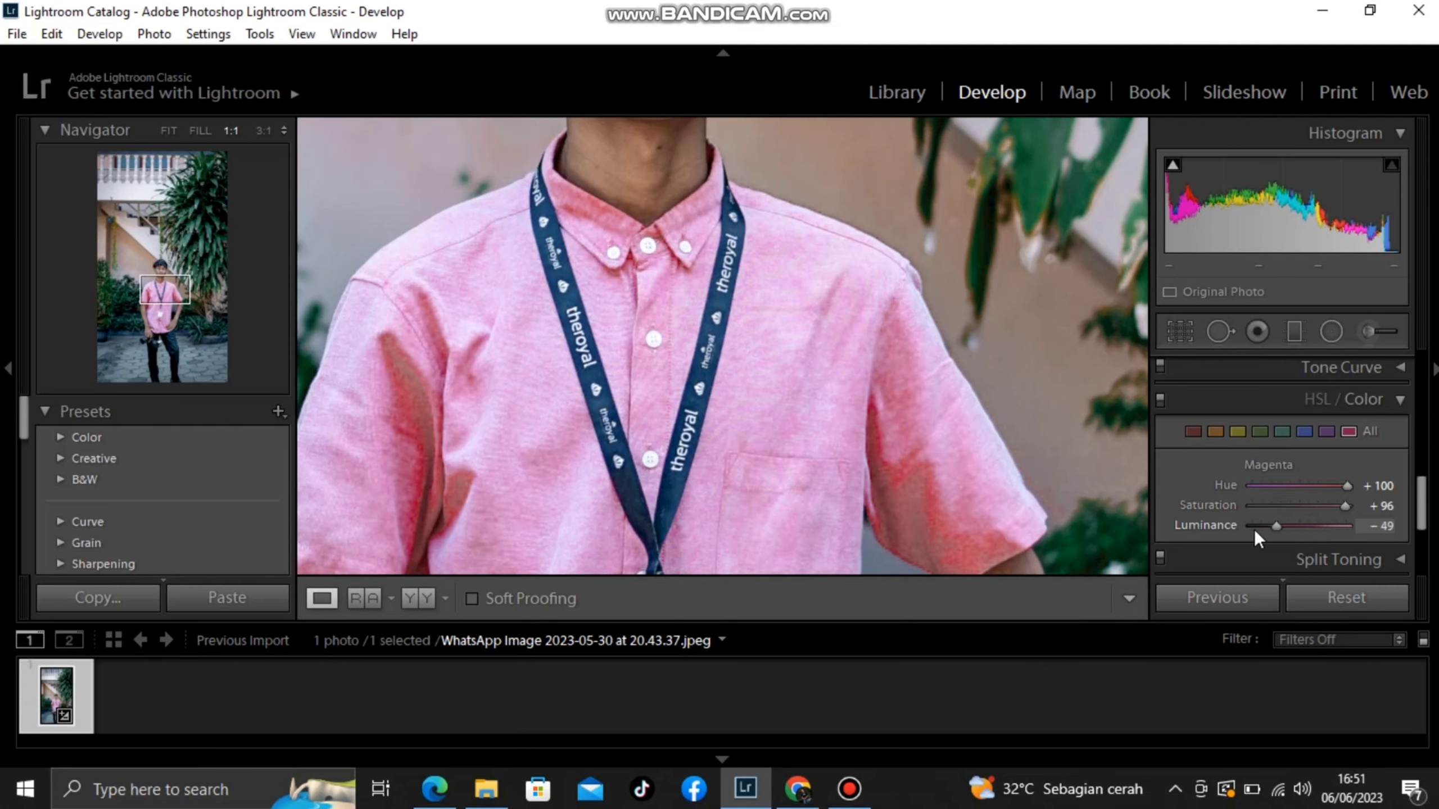
click(704, 365)
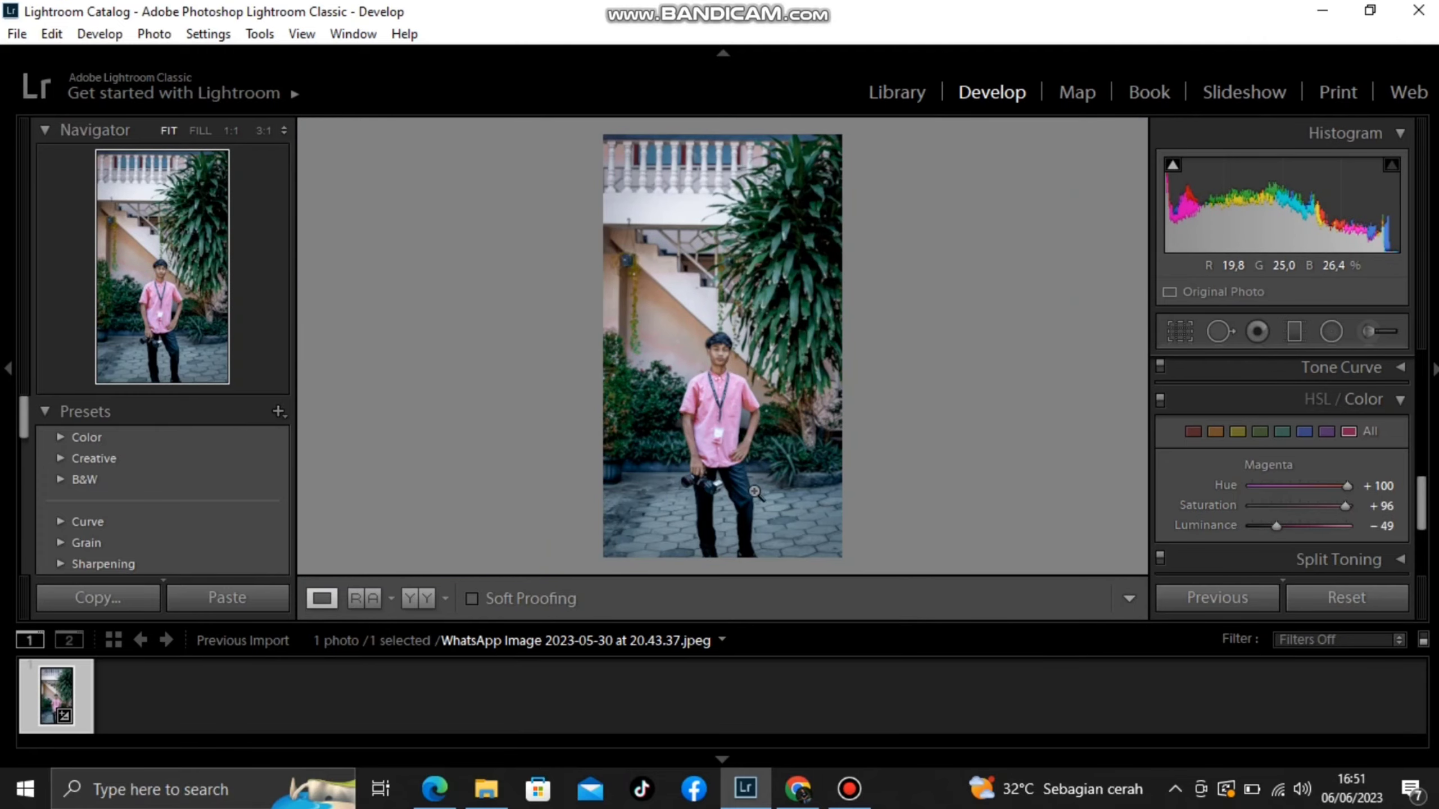
Zoom to 1:1 and centre the man's face in the view.
click(742, 526)
click(709, 451)
click(711, 297)
drag(710, 308, 726, 51)
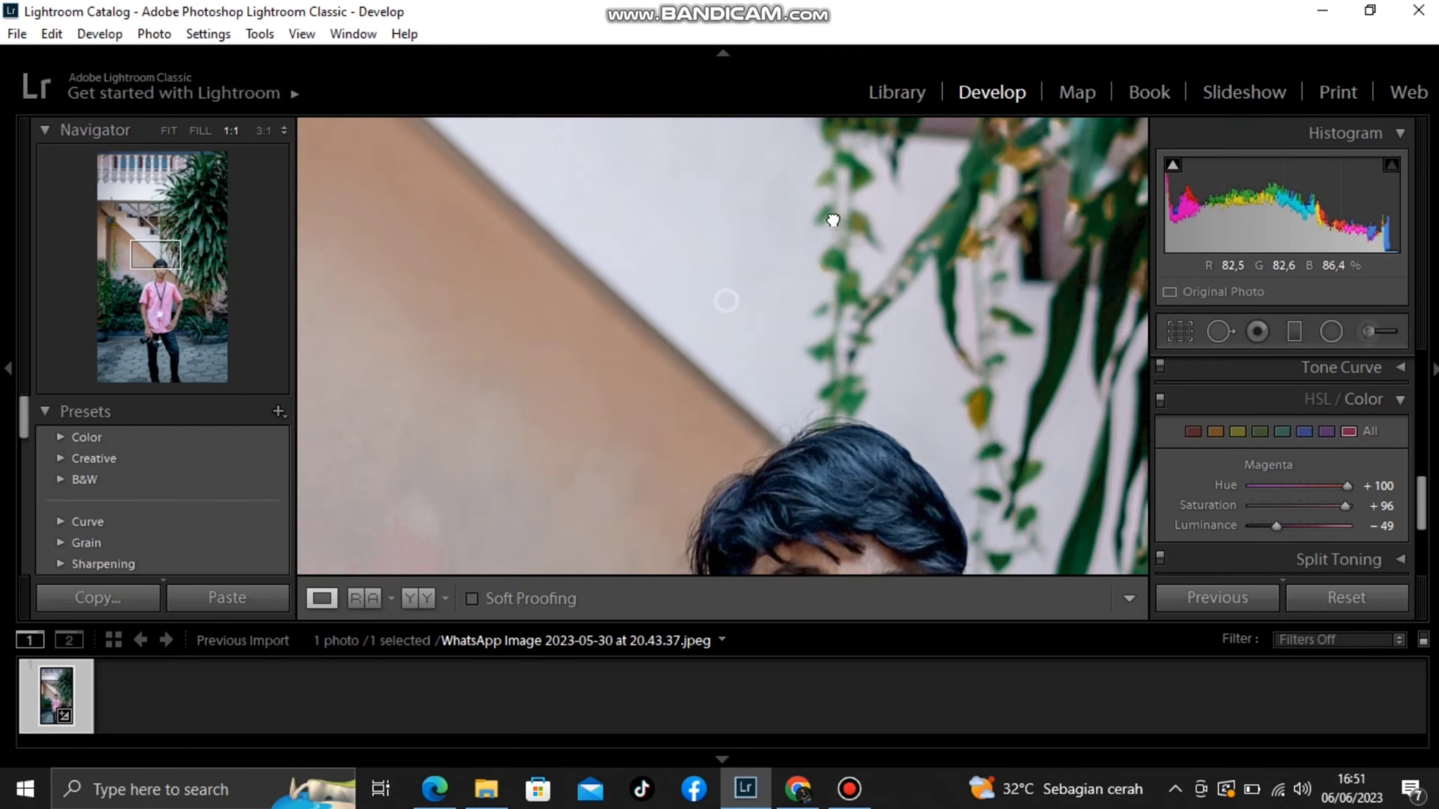
drag(725, 299, 793, 295)
drag(828, 397, 639, 292)
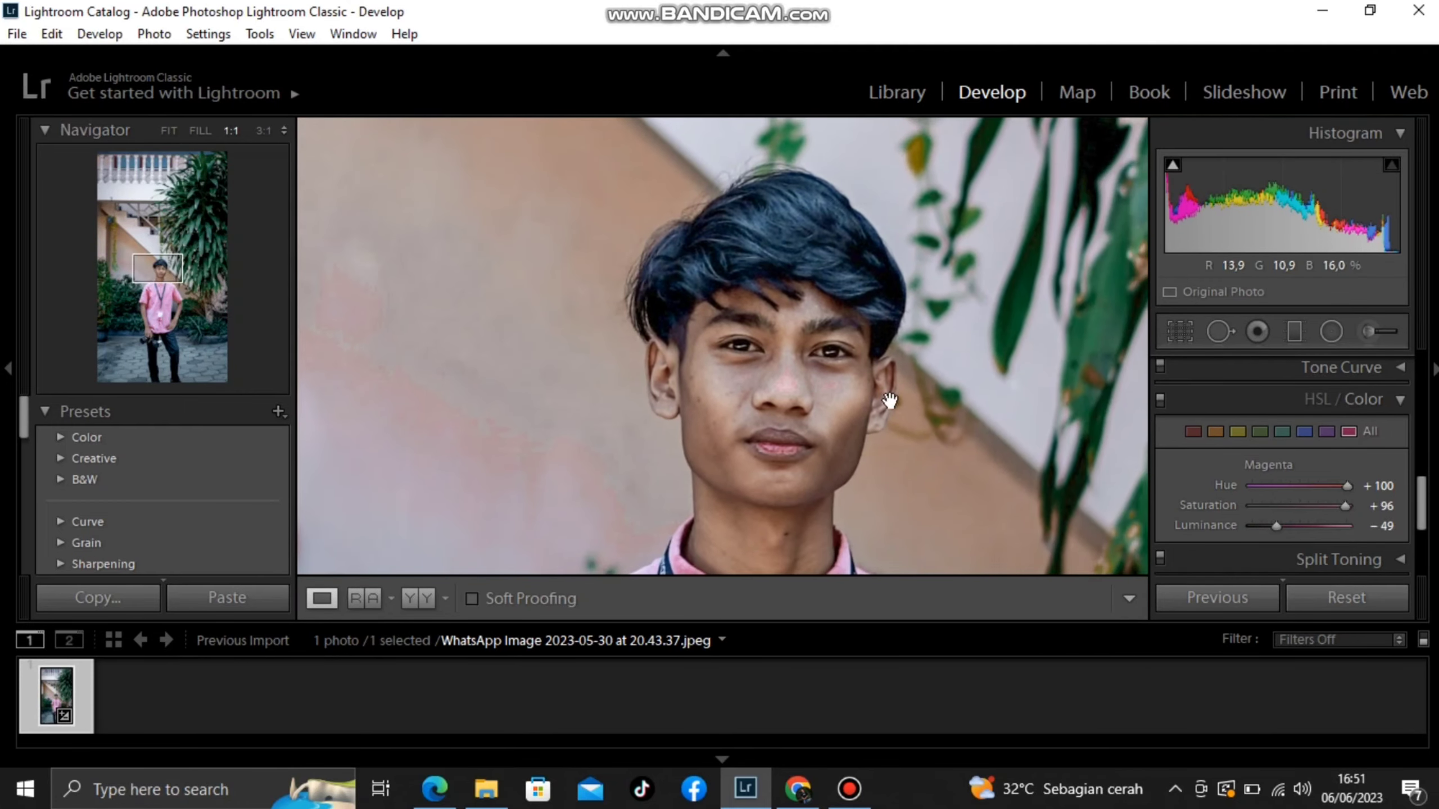
Set Orange Hue +27, Saturation +9, Luminance +42 to warm the skin.
click(1218, 429)
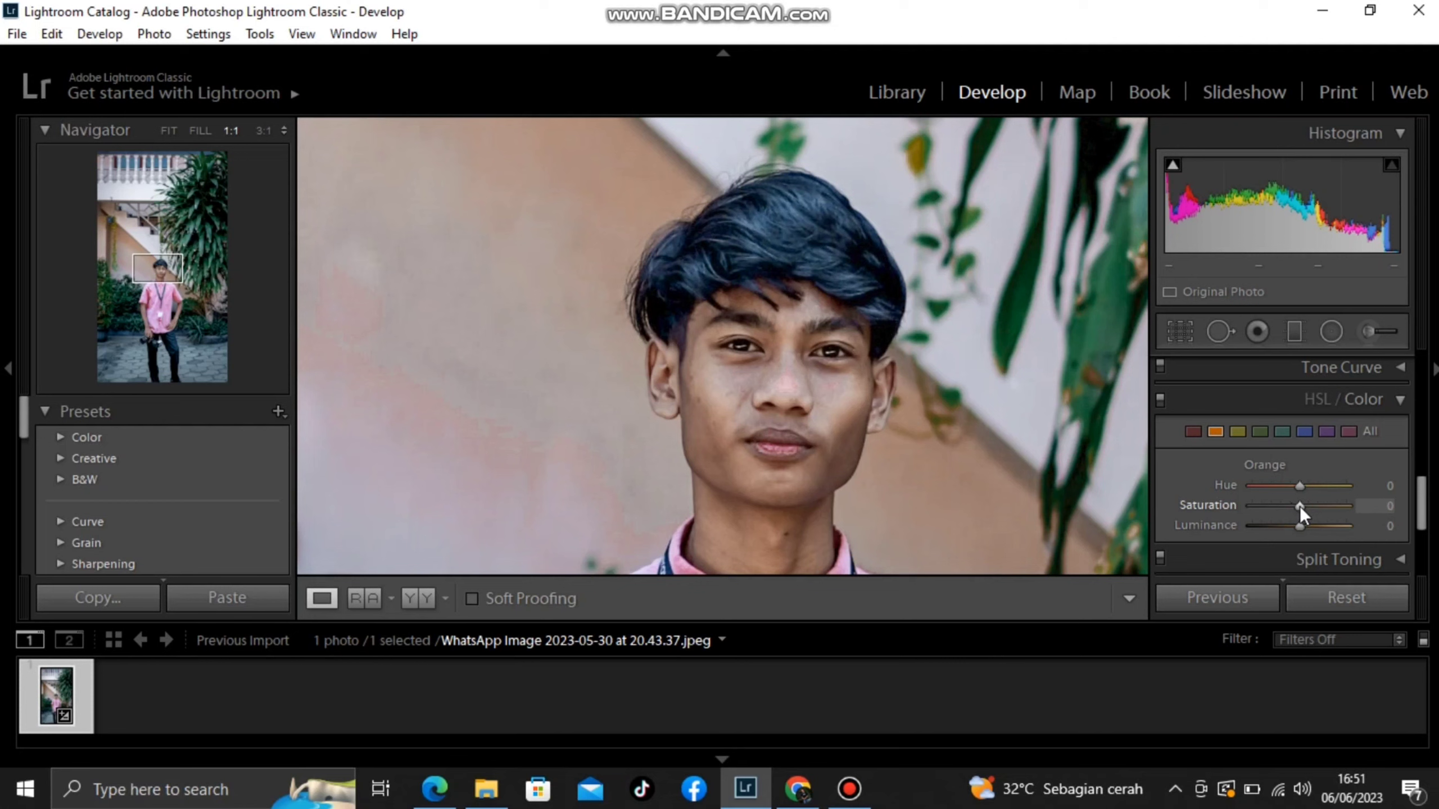
drag(1300, 506, 1270, 505)
drag(1270, 505, 1279, 505)
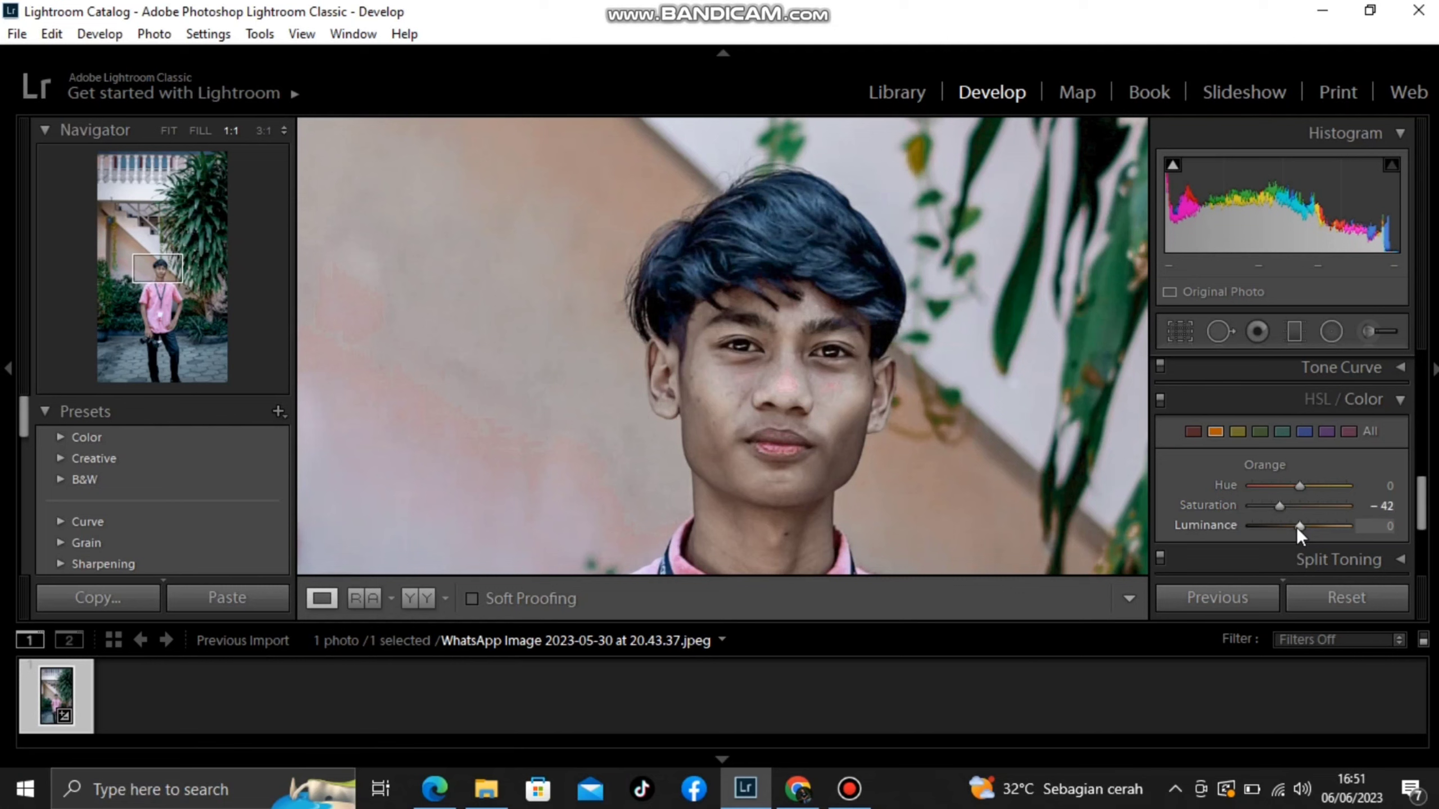
mouse_move(1299, 524)
mouse_down()
mouse_move(1320, 527)
mouse_move(1286, 494)
mouse_move(1323, 500)
mouse_move(1291, 505)
mouse_move(1325, 485)
mouse_move(1312, 486)
mouse_up()
Recheck the warmed face close up with the Orange adjustments still shown.
click(881, 435)
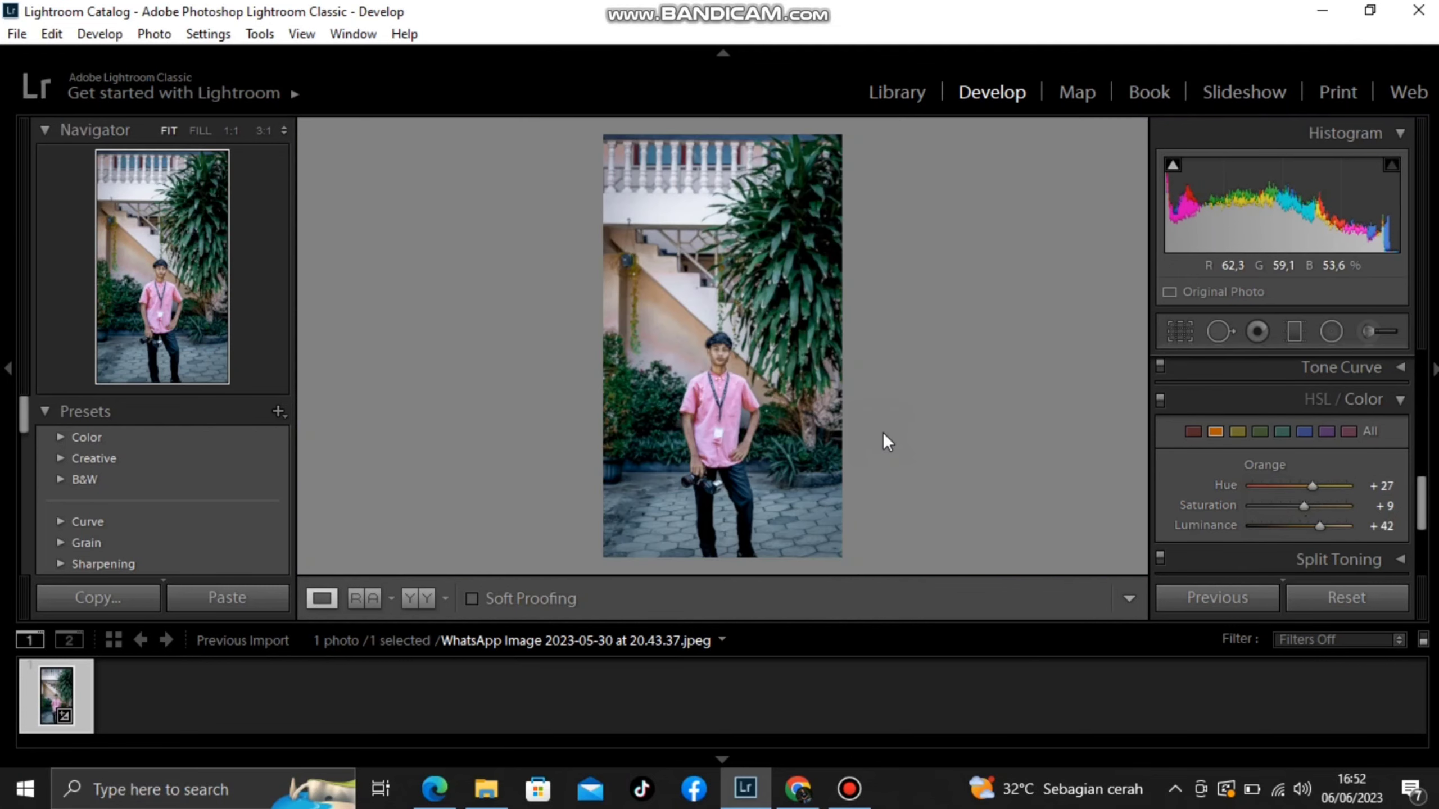
click(729, 376)
click(739, 378)
drag(800, 356, 643, 427)
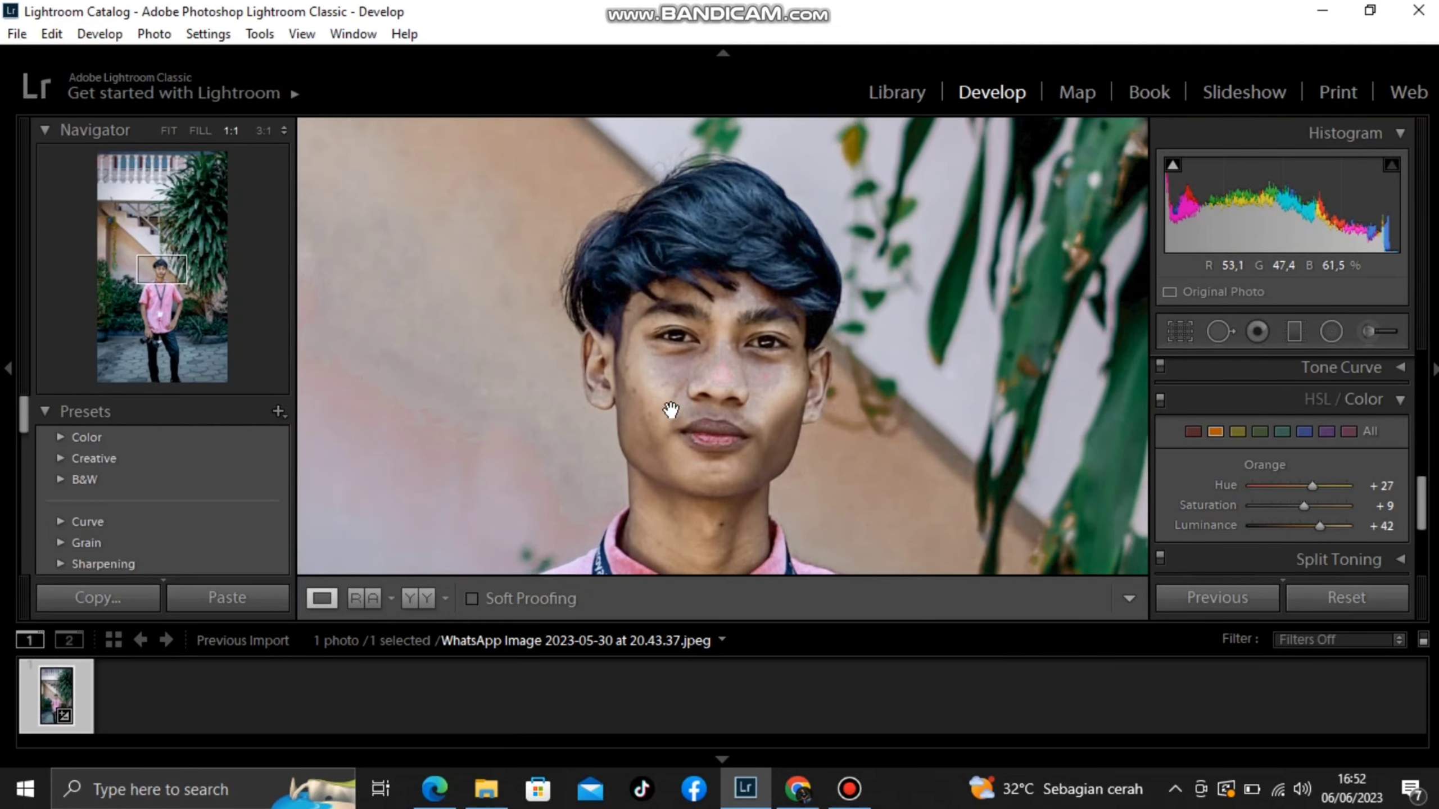
scroll(736, 397, down, 5)
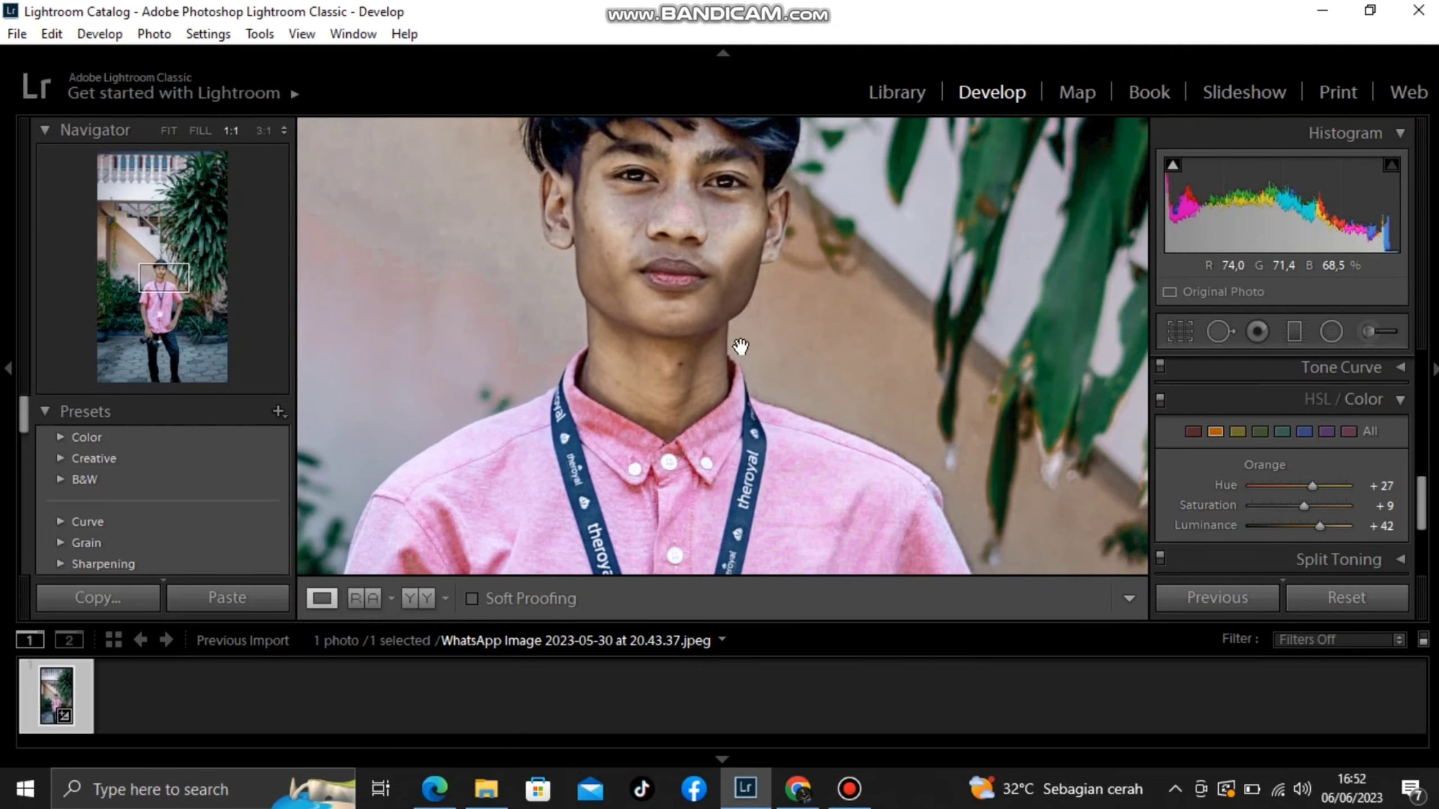
scroll(740, 345, down, 3)
scroll(761, 408, up, 5)
mouse_move(731, 331)
mouse_down()
mouse_move(701, 385)
mouse_move(745, 363)
mouse_up()
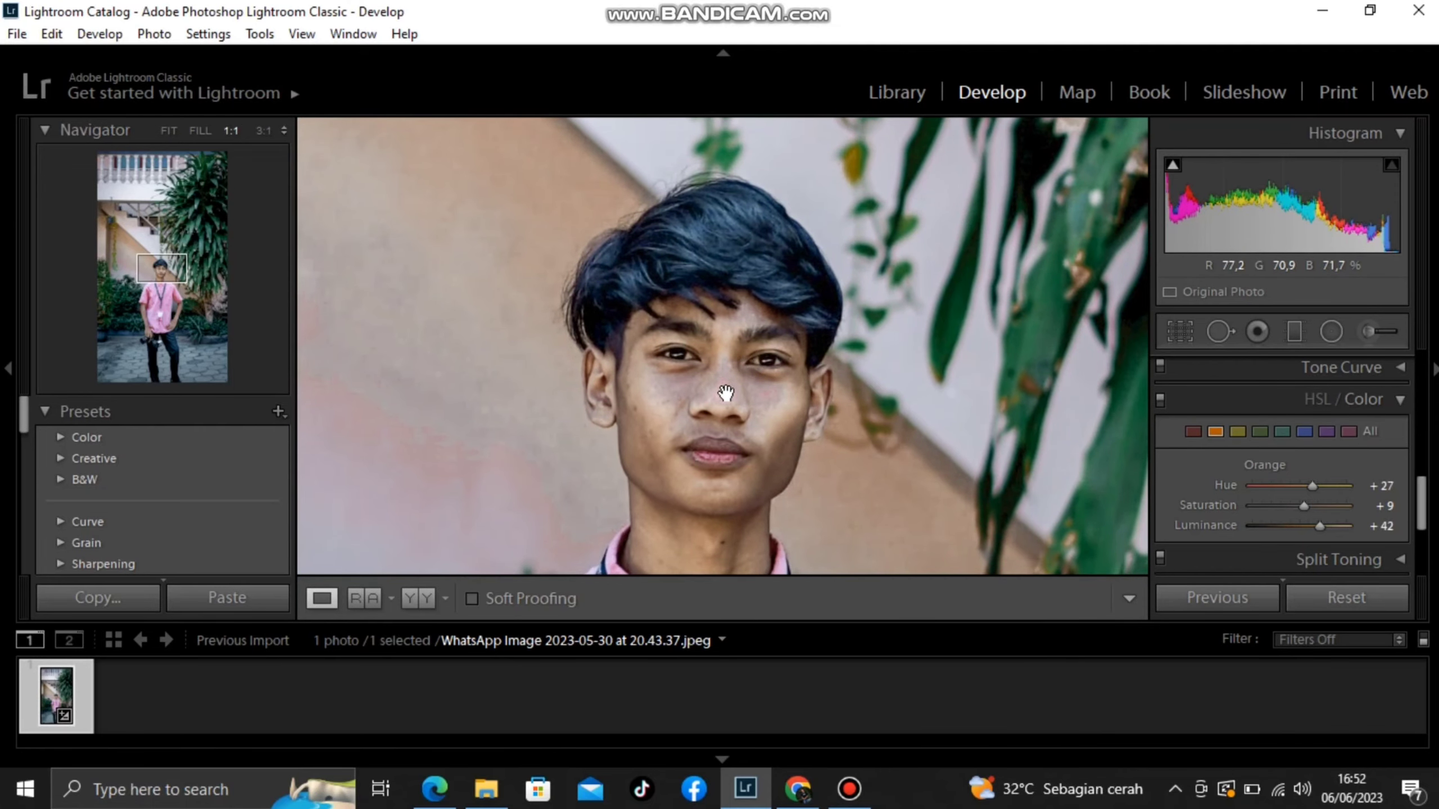
click(1197, 432)
click(1217, 431)
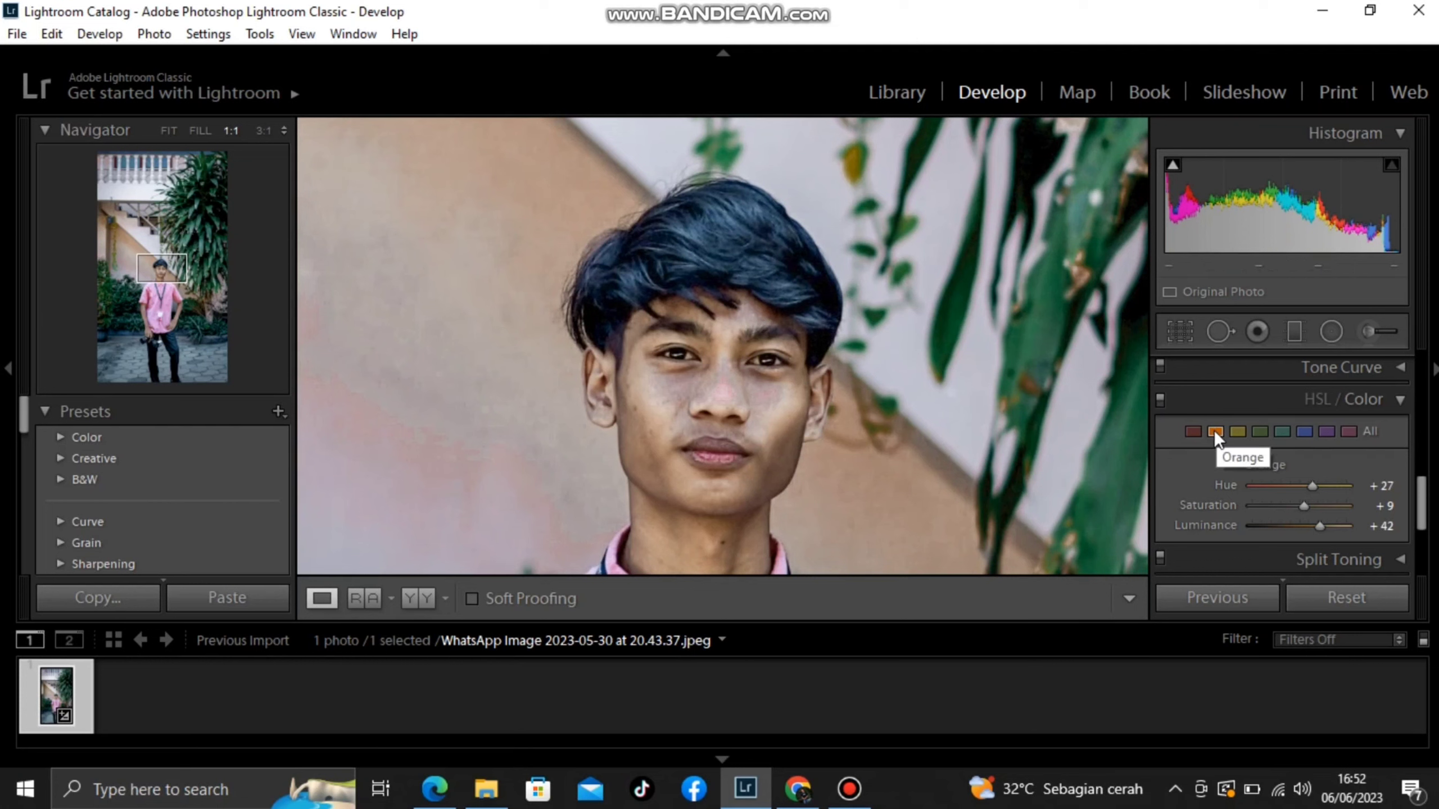
Select the Red range and set Hue +36, Saturation +60, Luminance +89.
click(1192, 432)
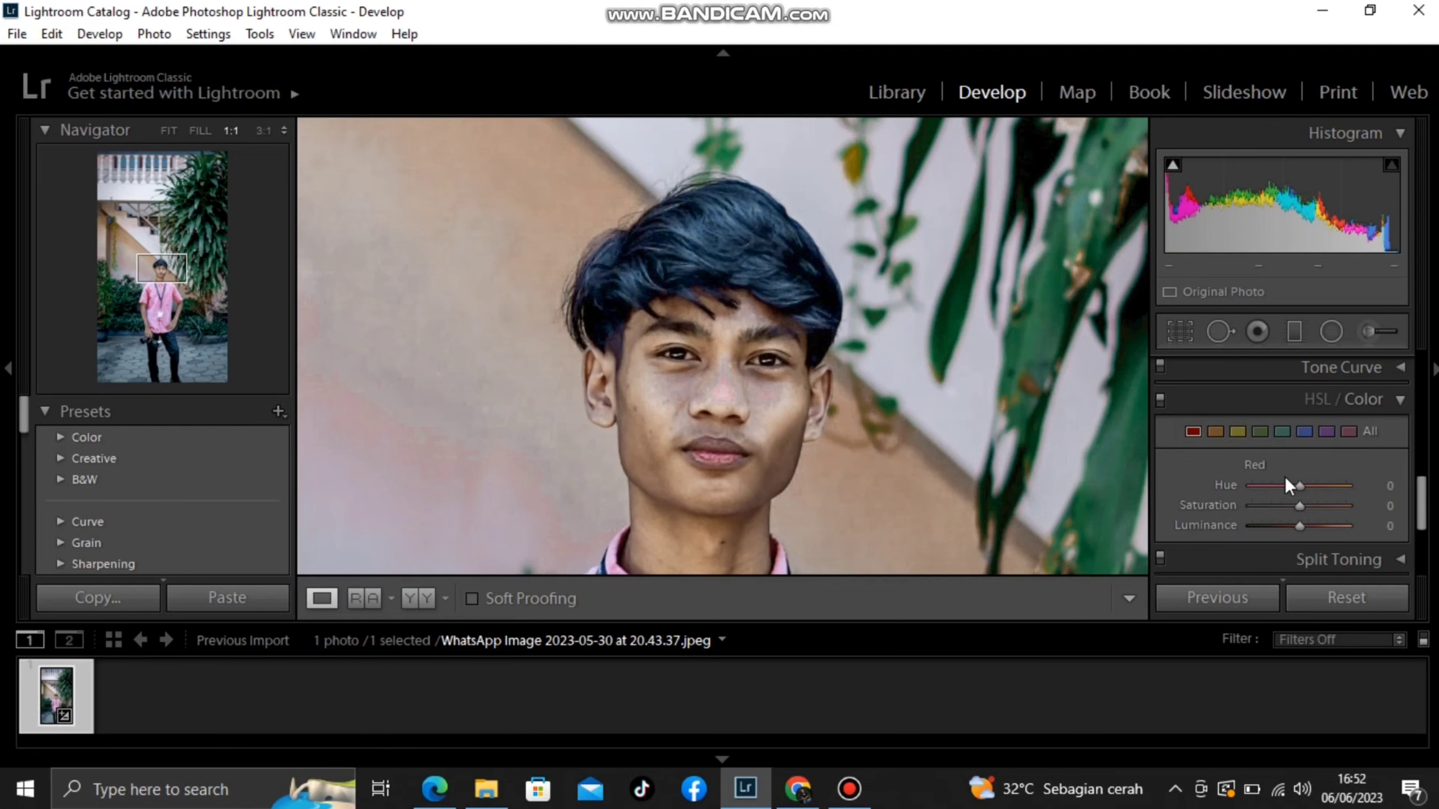
drag(869, 414, 871, 369)
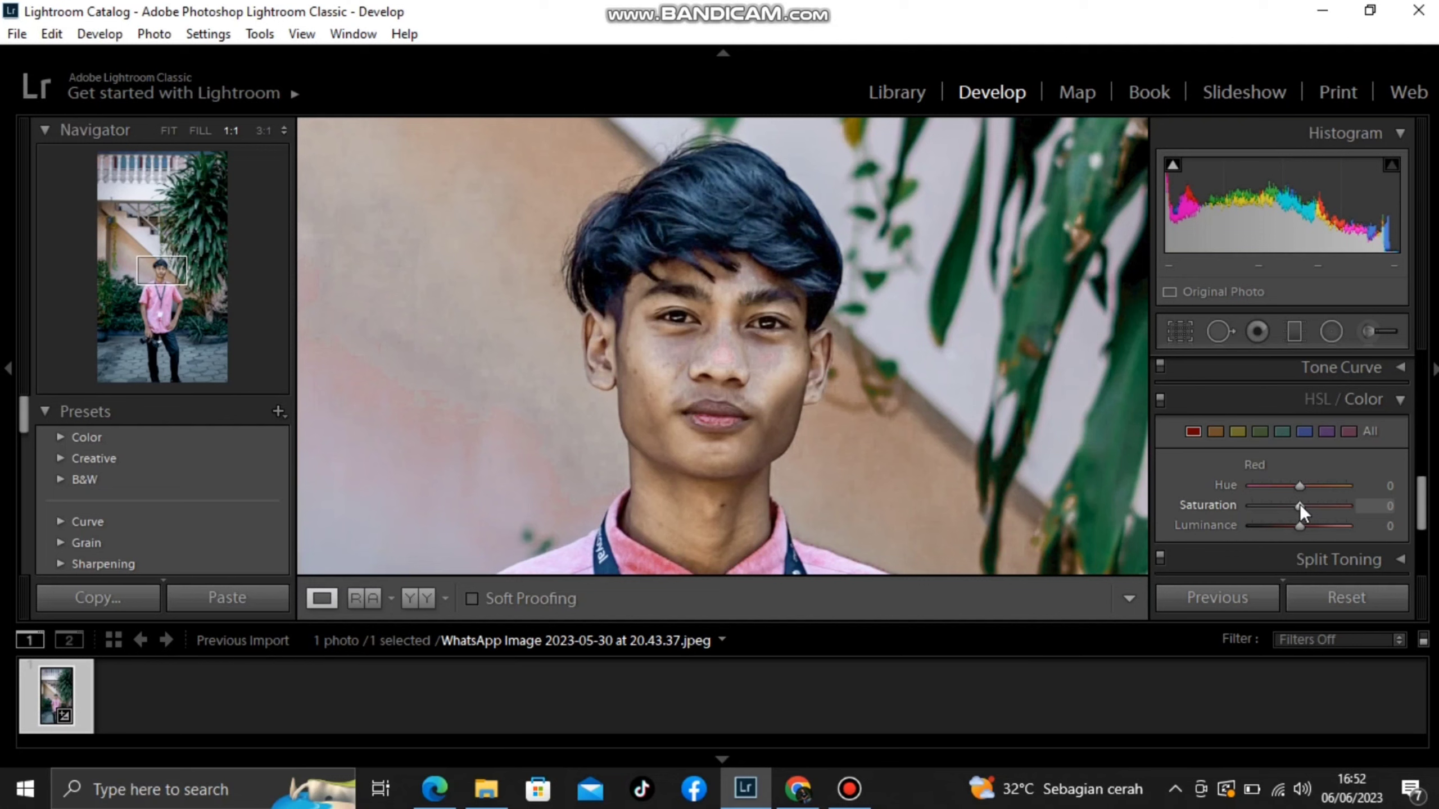
drag(1299, 505, 1323, 509)
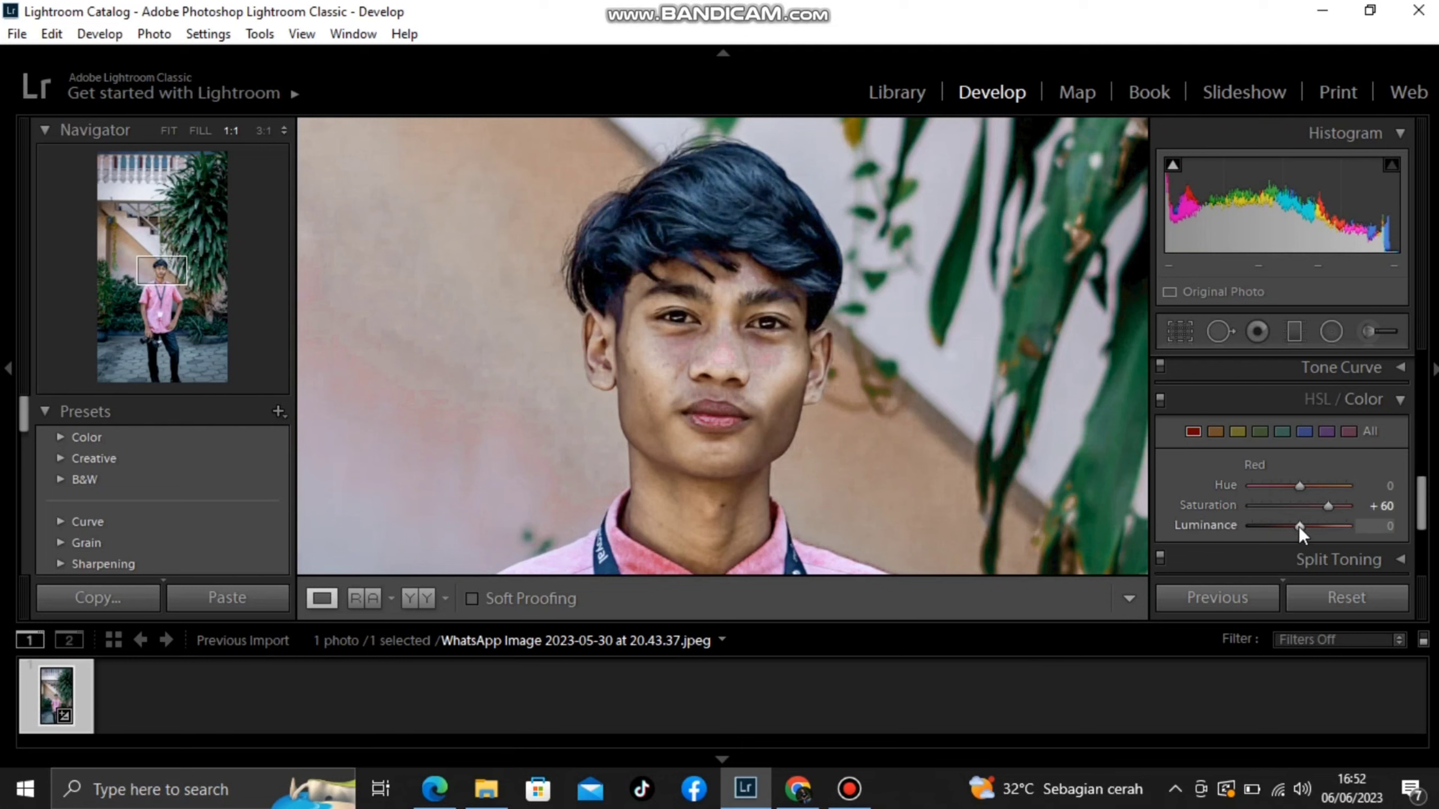
mouse_move(1331, 526)
mouse_down()
mouse_move(1288, 527)
mouse_move(1341, 526)
mouse_move(1319, 486)
mouse_move(1292, 491)
mouse_move(1322, 492)
mouse_up()
click(1333, 527)
Fit the whole photo in view and scroll up to the Basic panel.
click(891, 374)
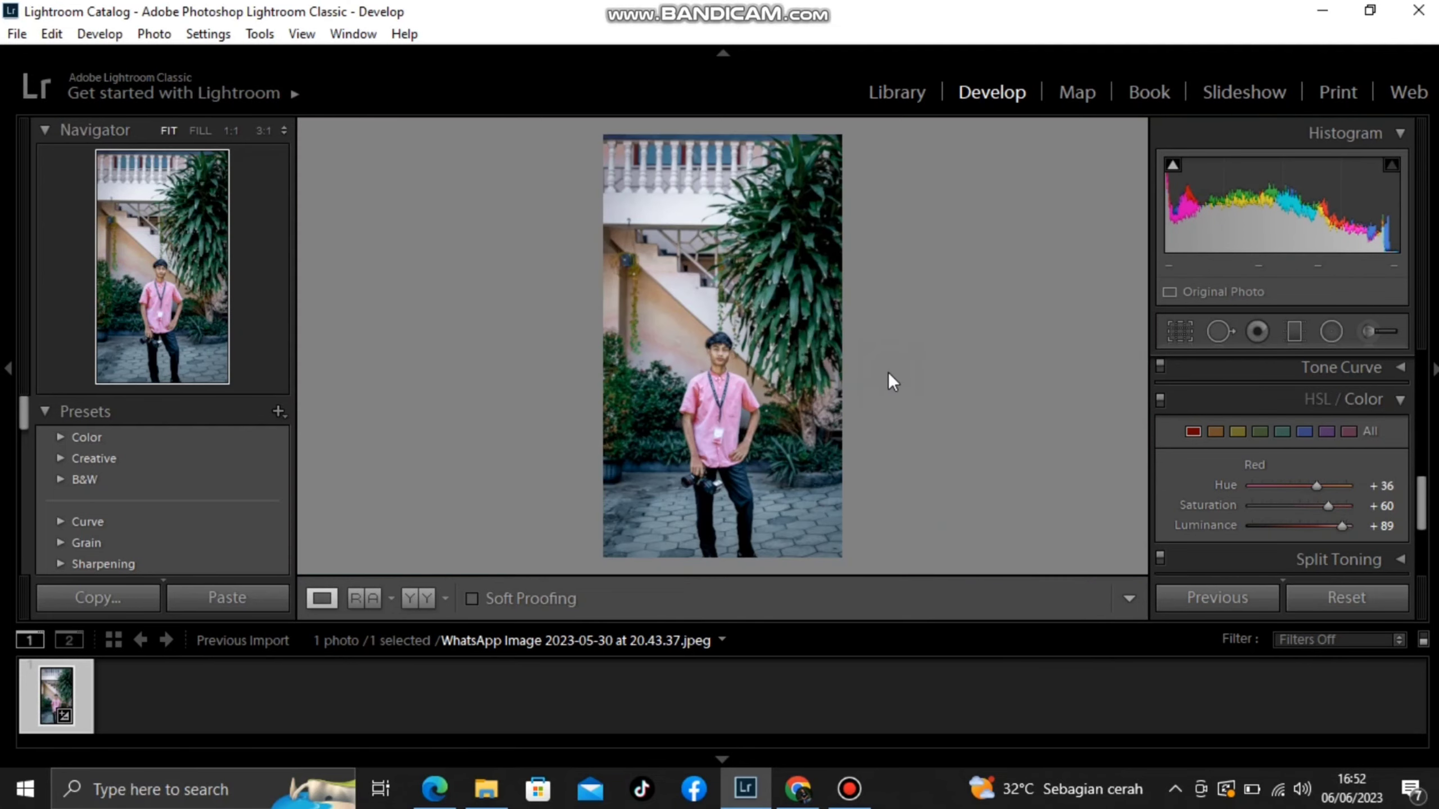
click(764, 344)
scroll(1278, 414, up, 2)
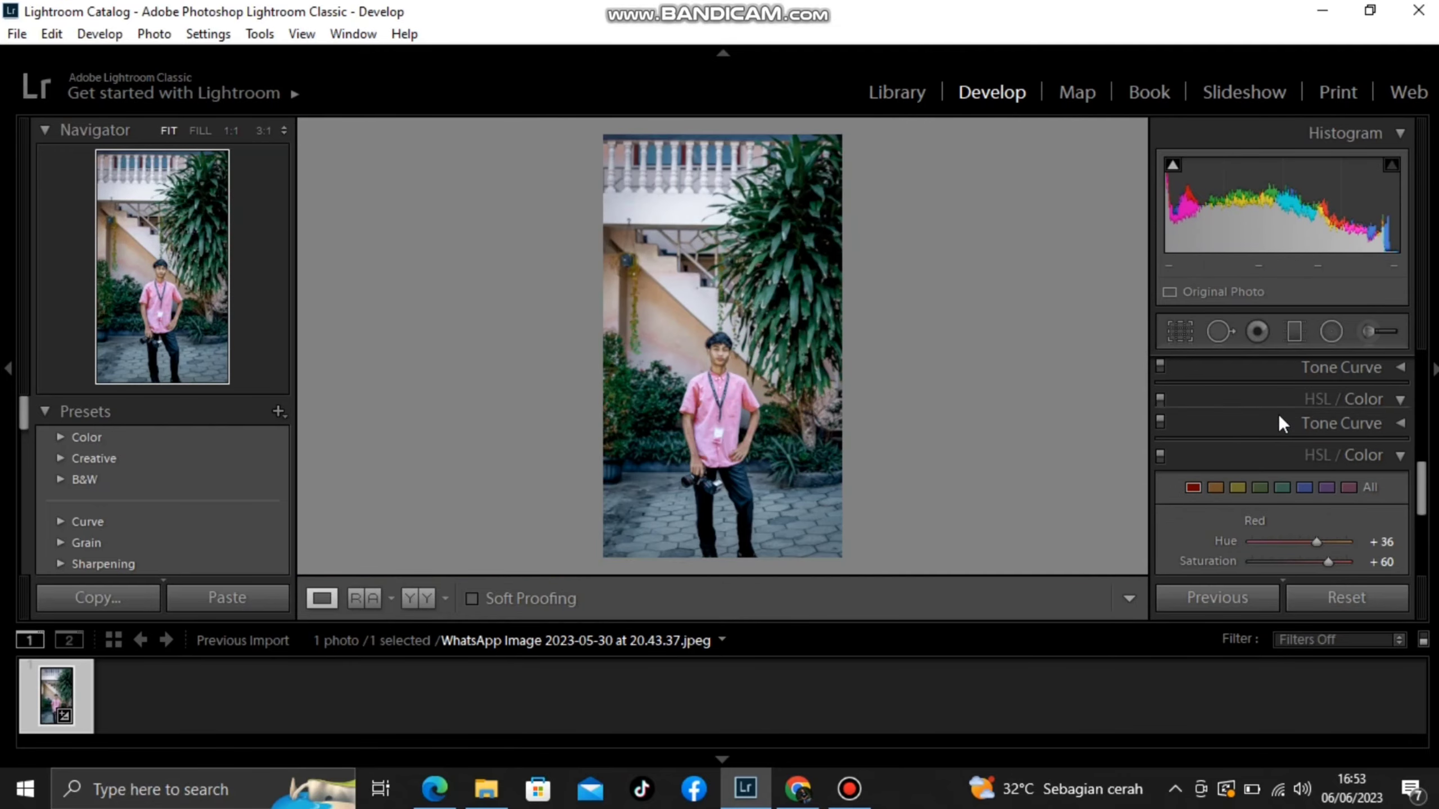
scroll(1311, 442, up, 3)
scroll(1311, 443, up, 2)
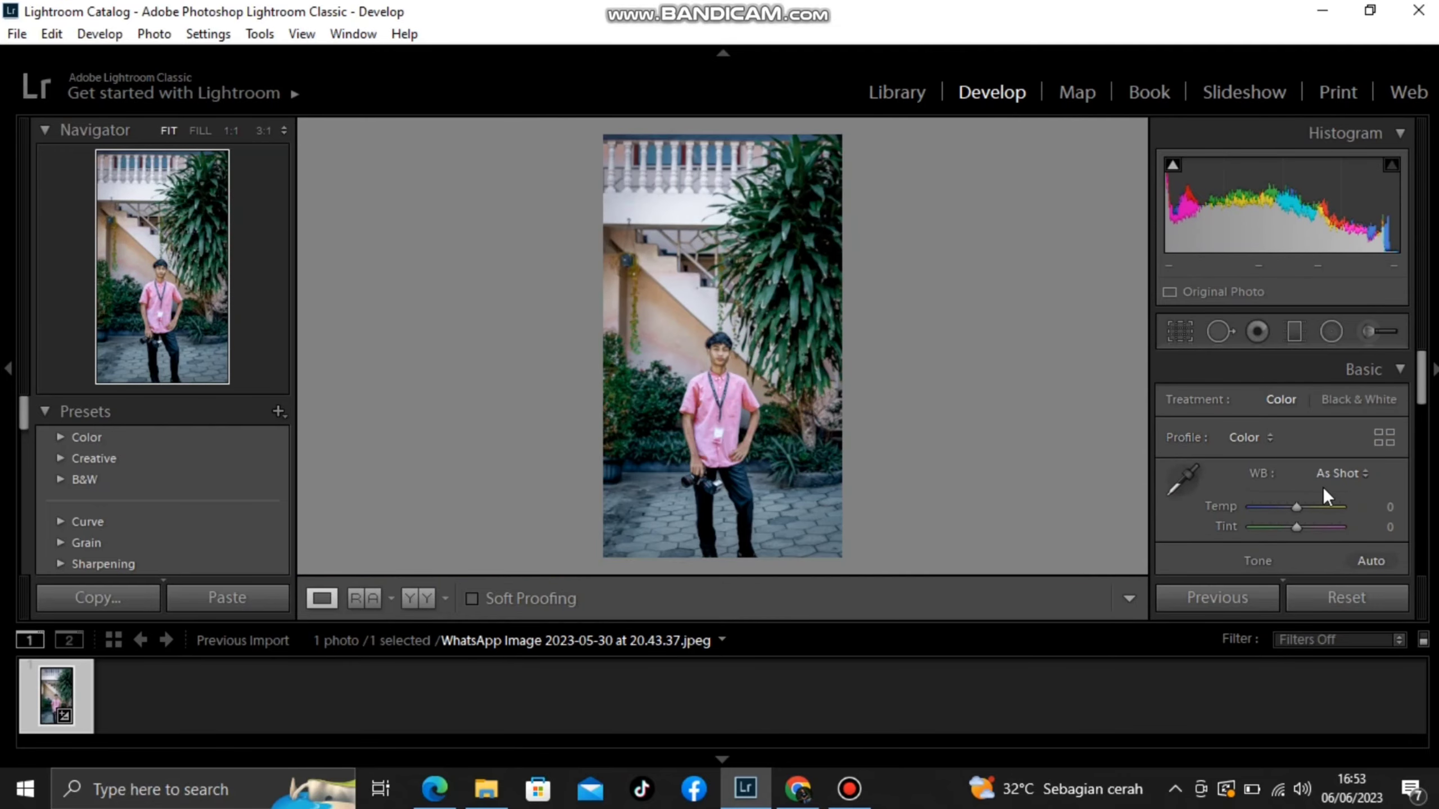
scroll(1295, 479, down, 1)
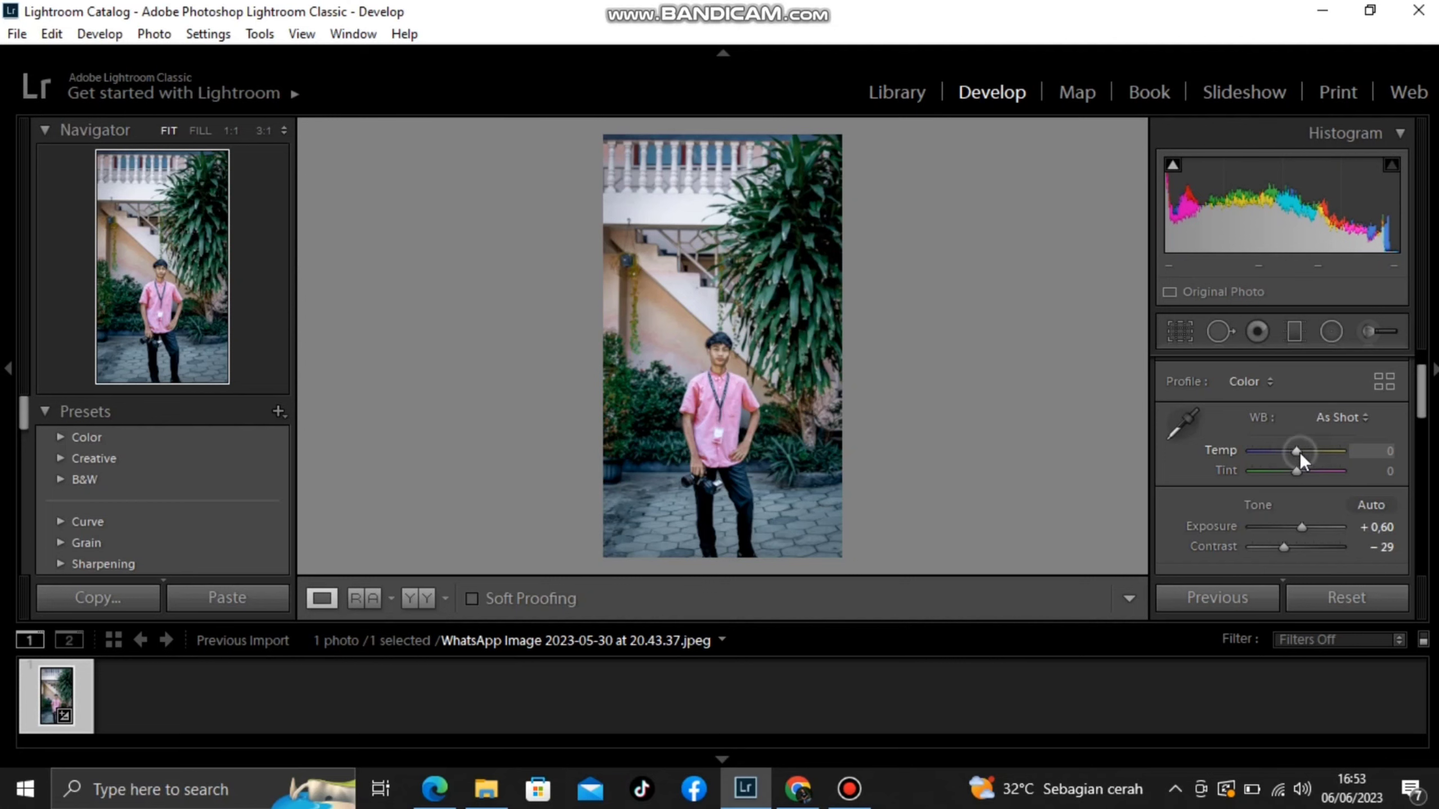
At 1:1 on the man's face, cool the white balance Temp to -5, then return to Fit.
click(737, 385)
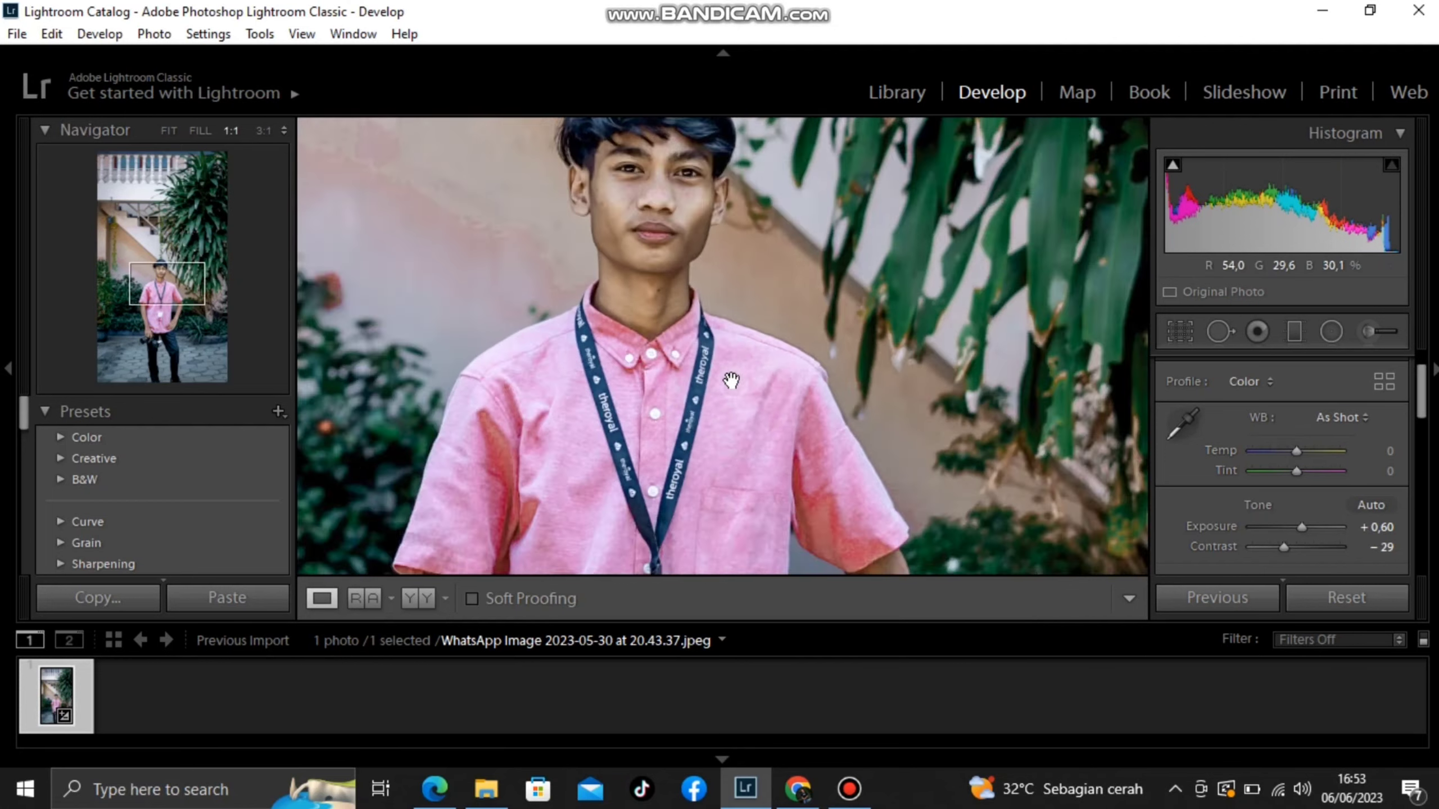
mouse_move(882, 347)
mouse_down()
mouse_move(998, 530)
mouse_move(925, 524)
mouse_up()
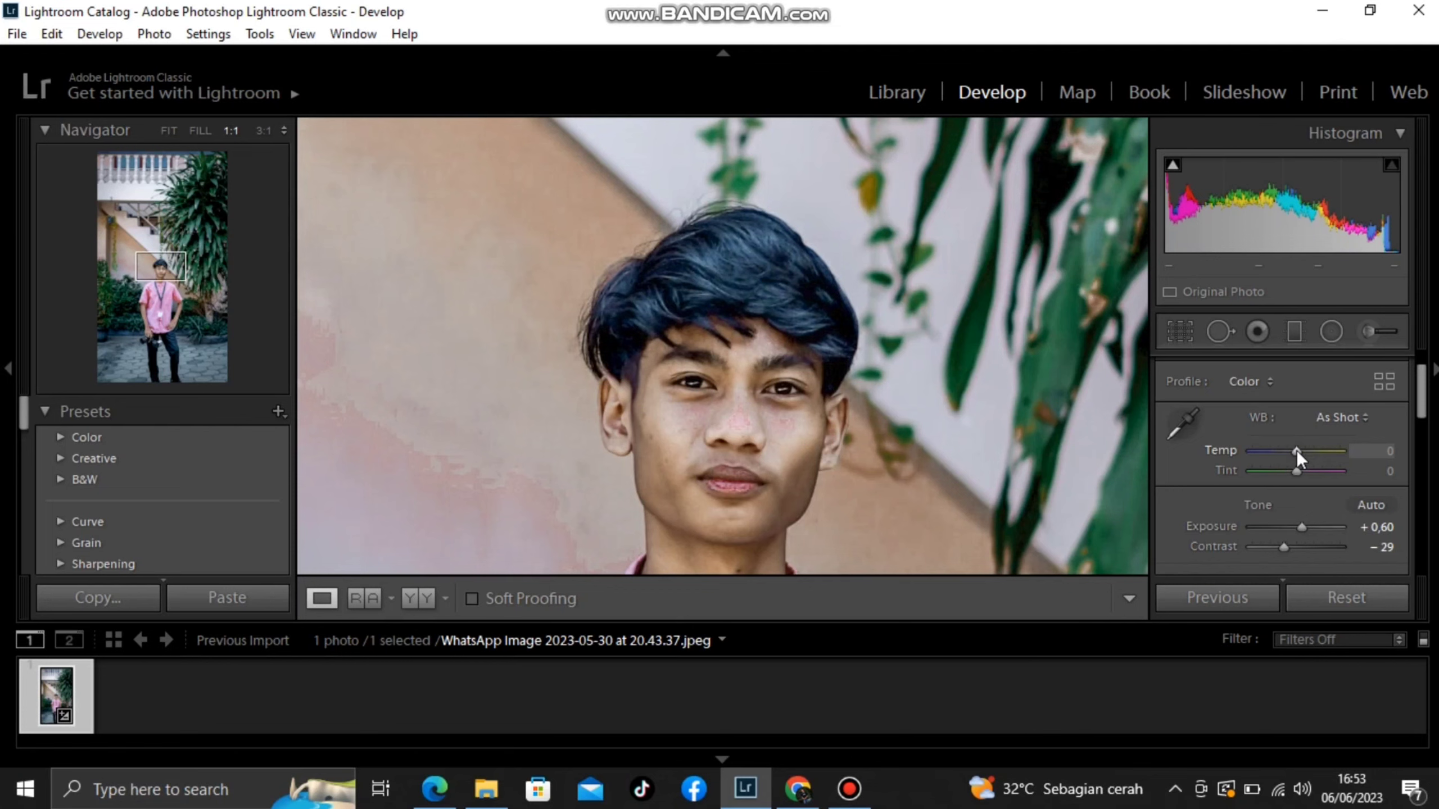
key(Down)
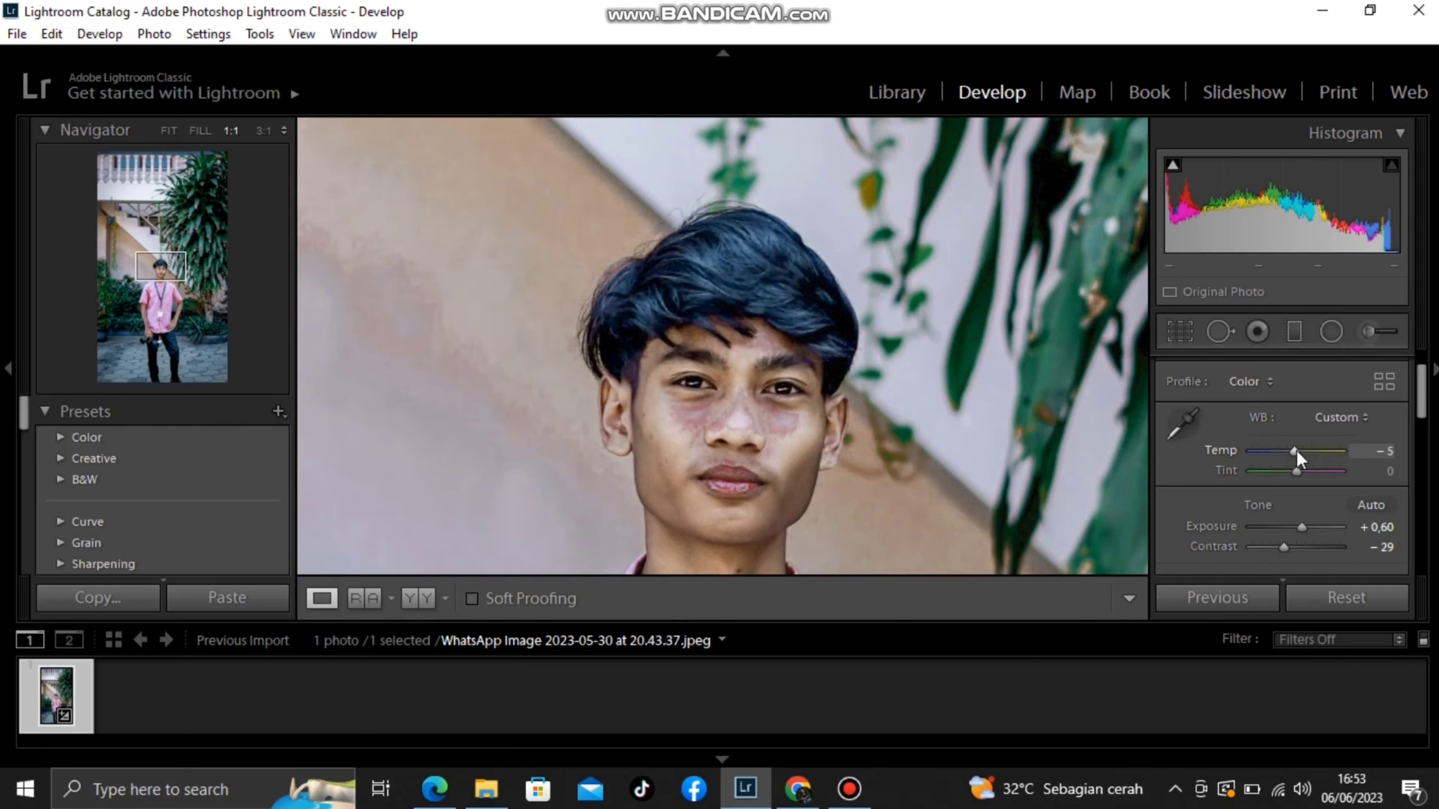
click(1064, 425)
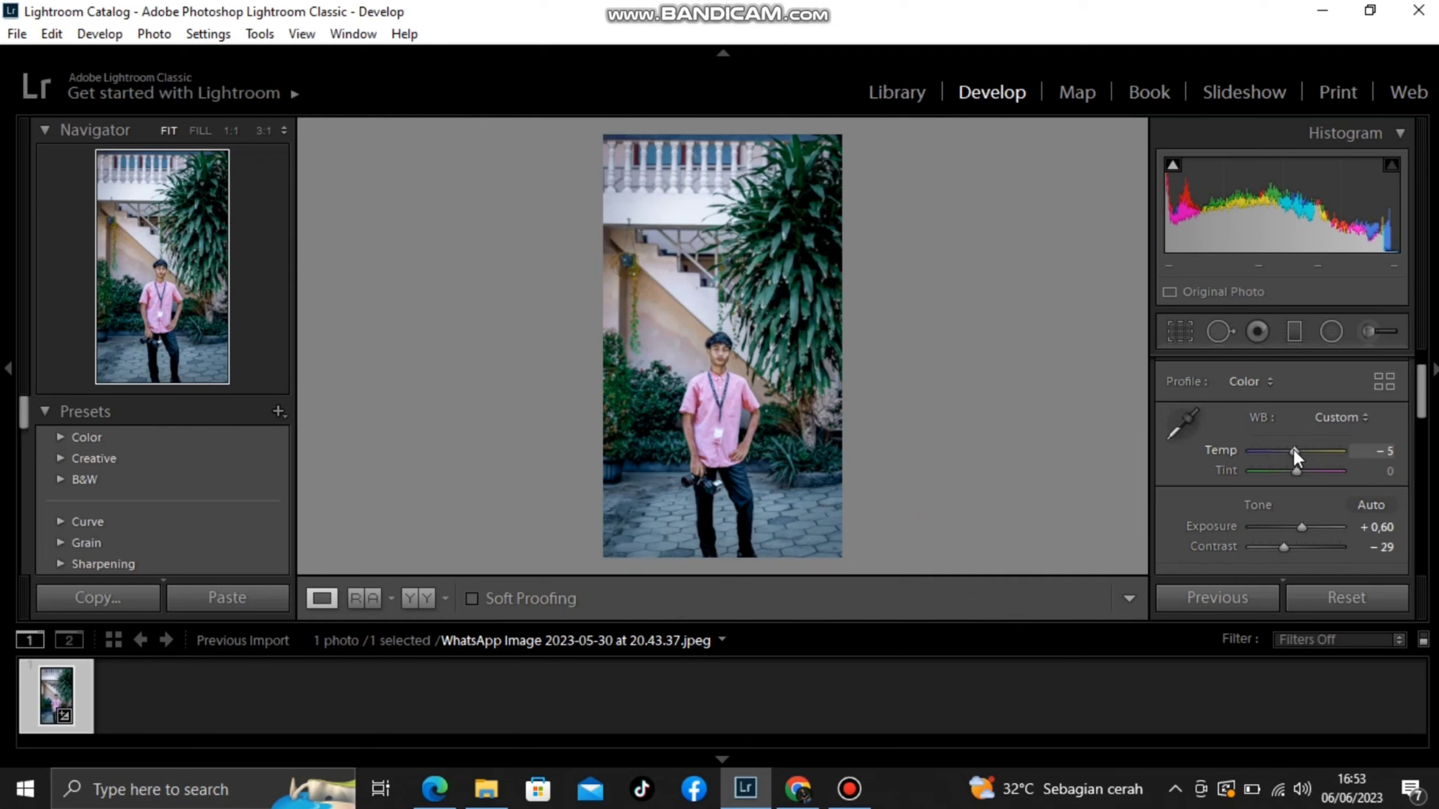
Zoom in on the face to check the cooler tones, then return to Fit.
scroll(1273, 481, down, 2)
scroll(1270, 485, down, 1)
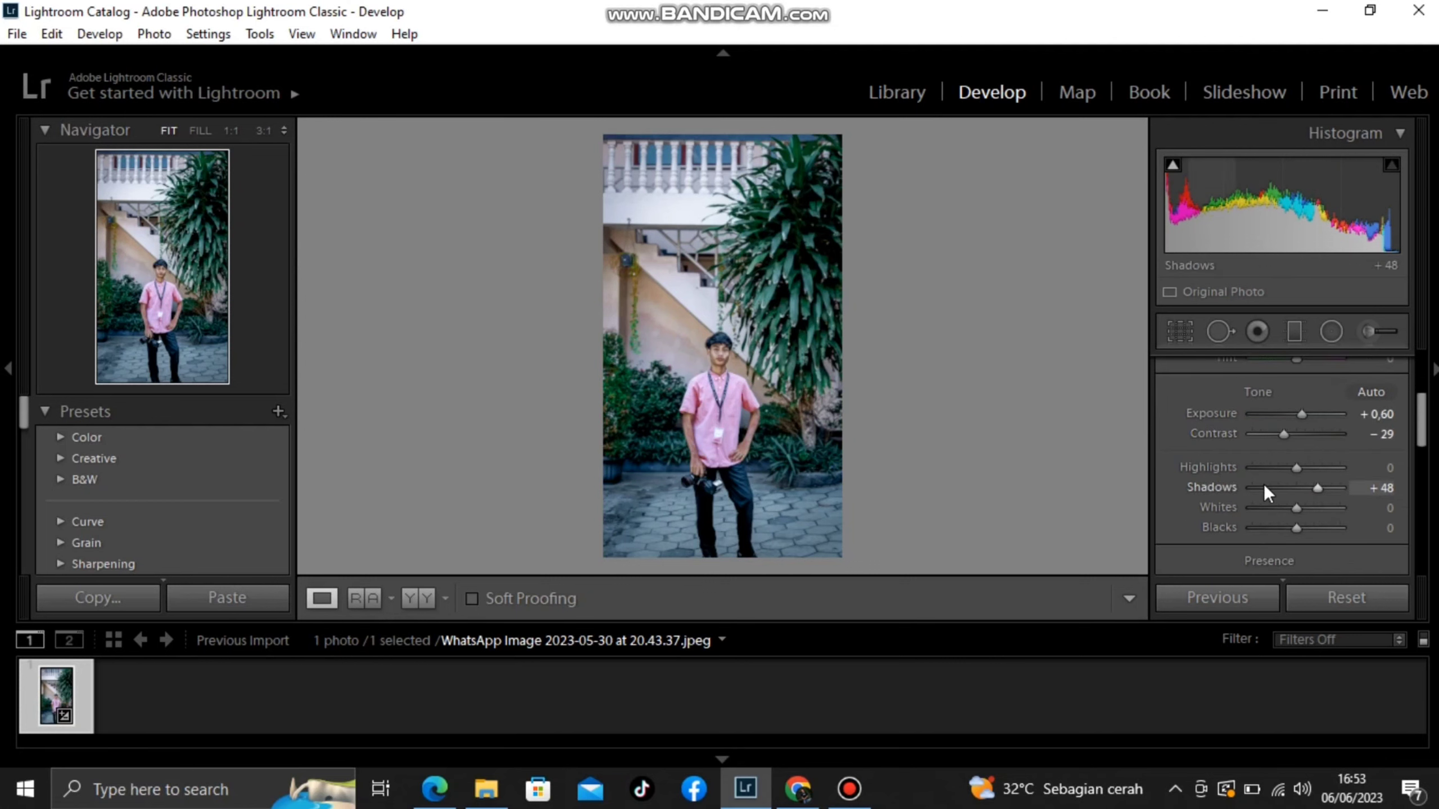
scroll(1283, 475, down, 1)
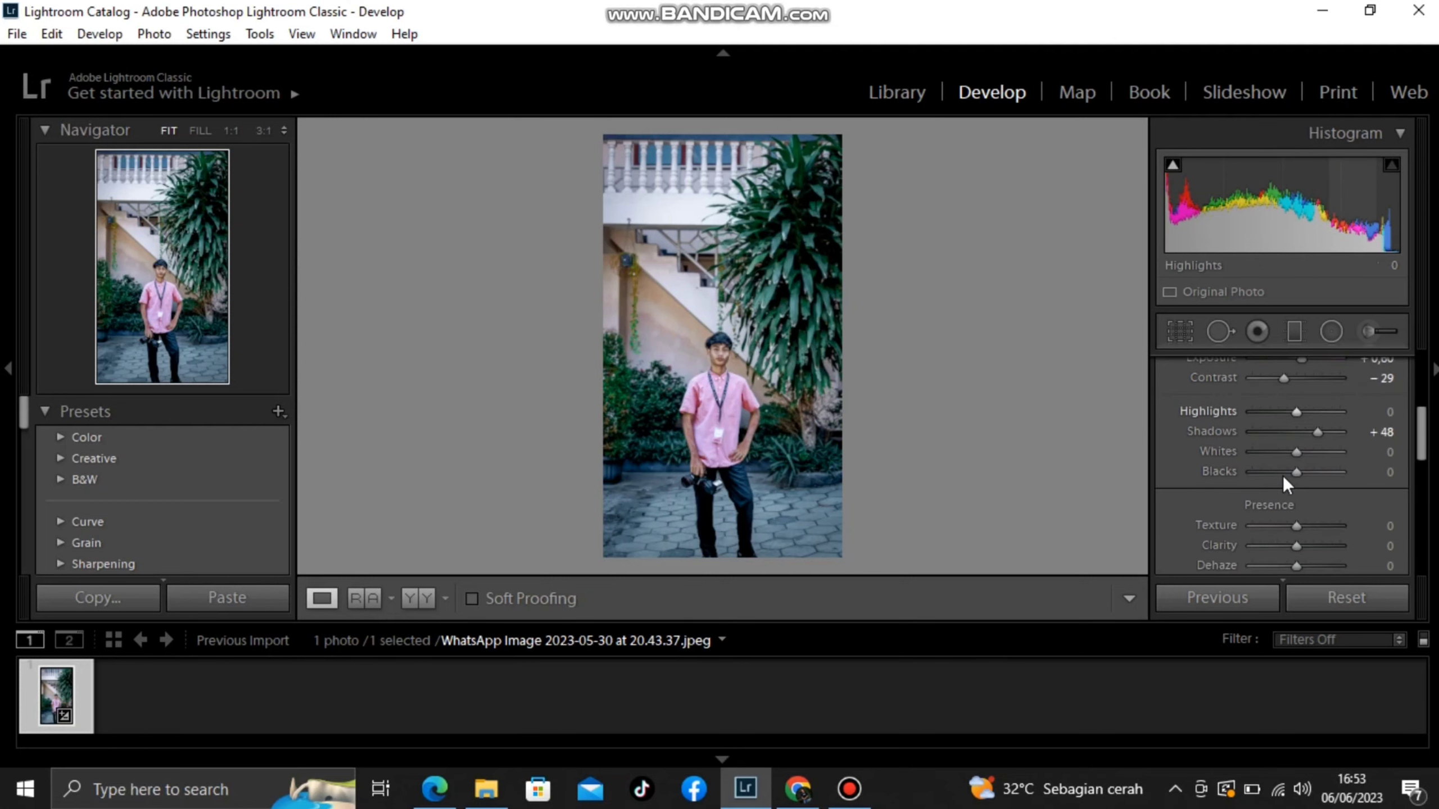
scroll(1286, 464, up, 1)
click(719, 348)
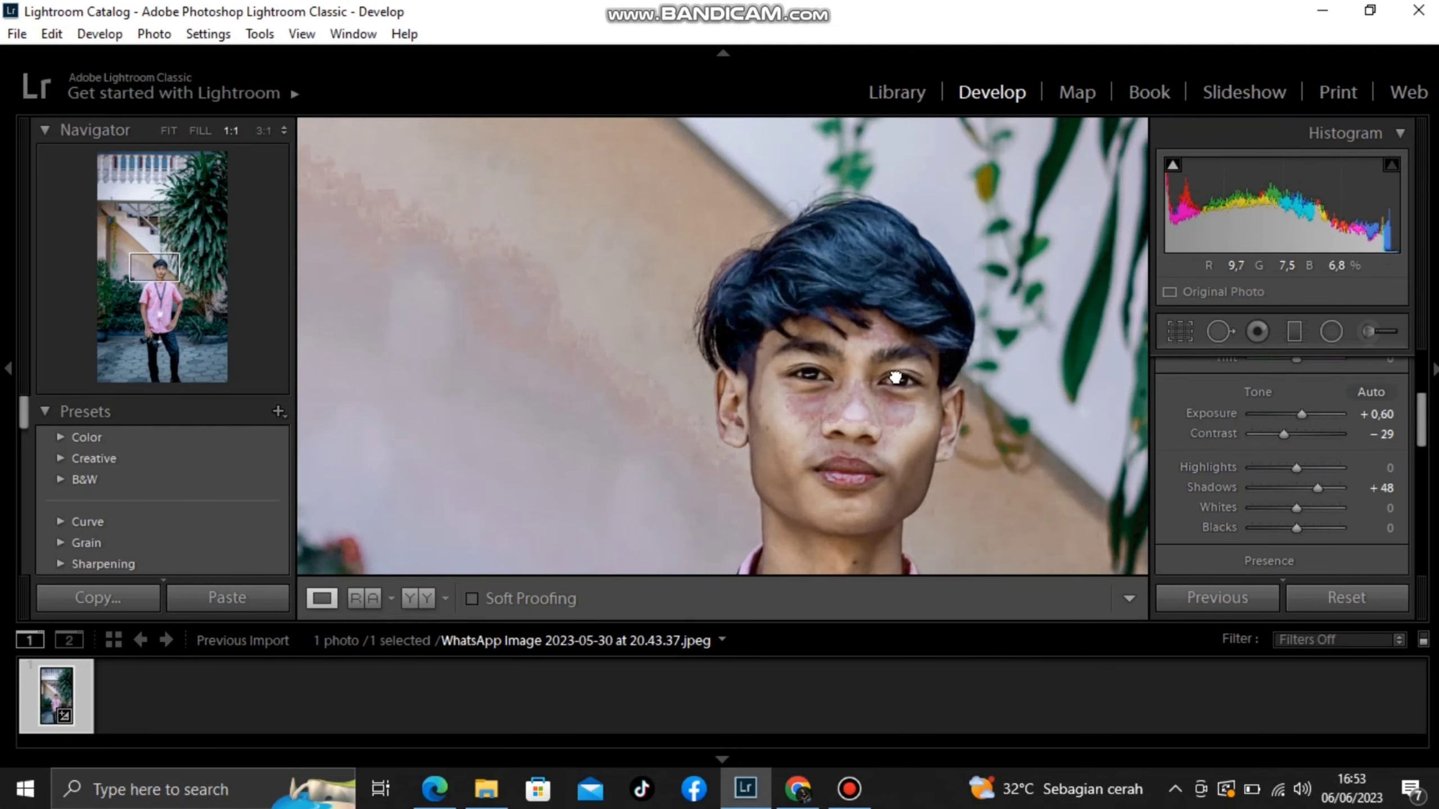
click(818, 375)
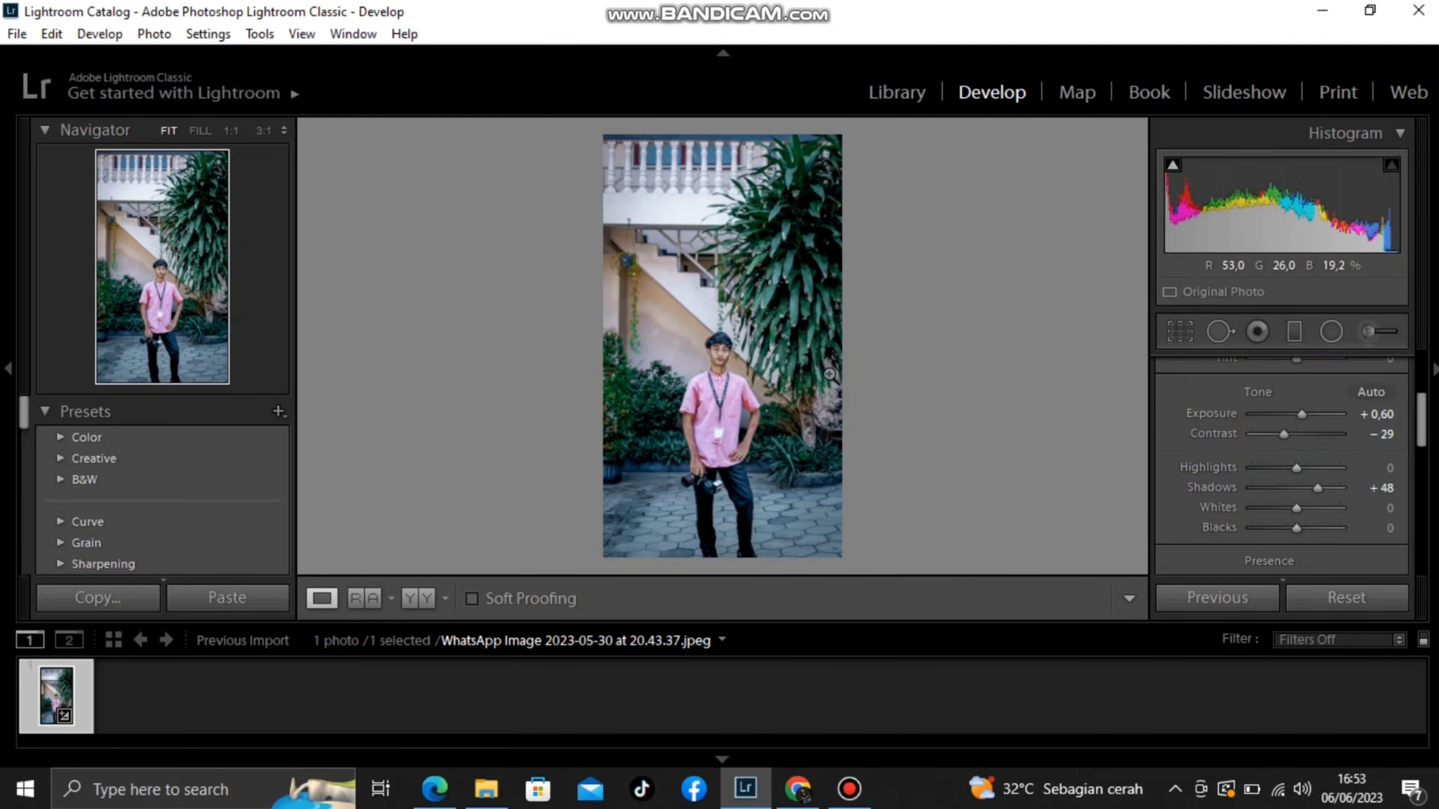
Crop tighter around the man by pulling in the top-right corner and recentring the photo.
click(1180, 331)
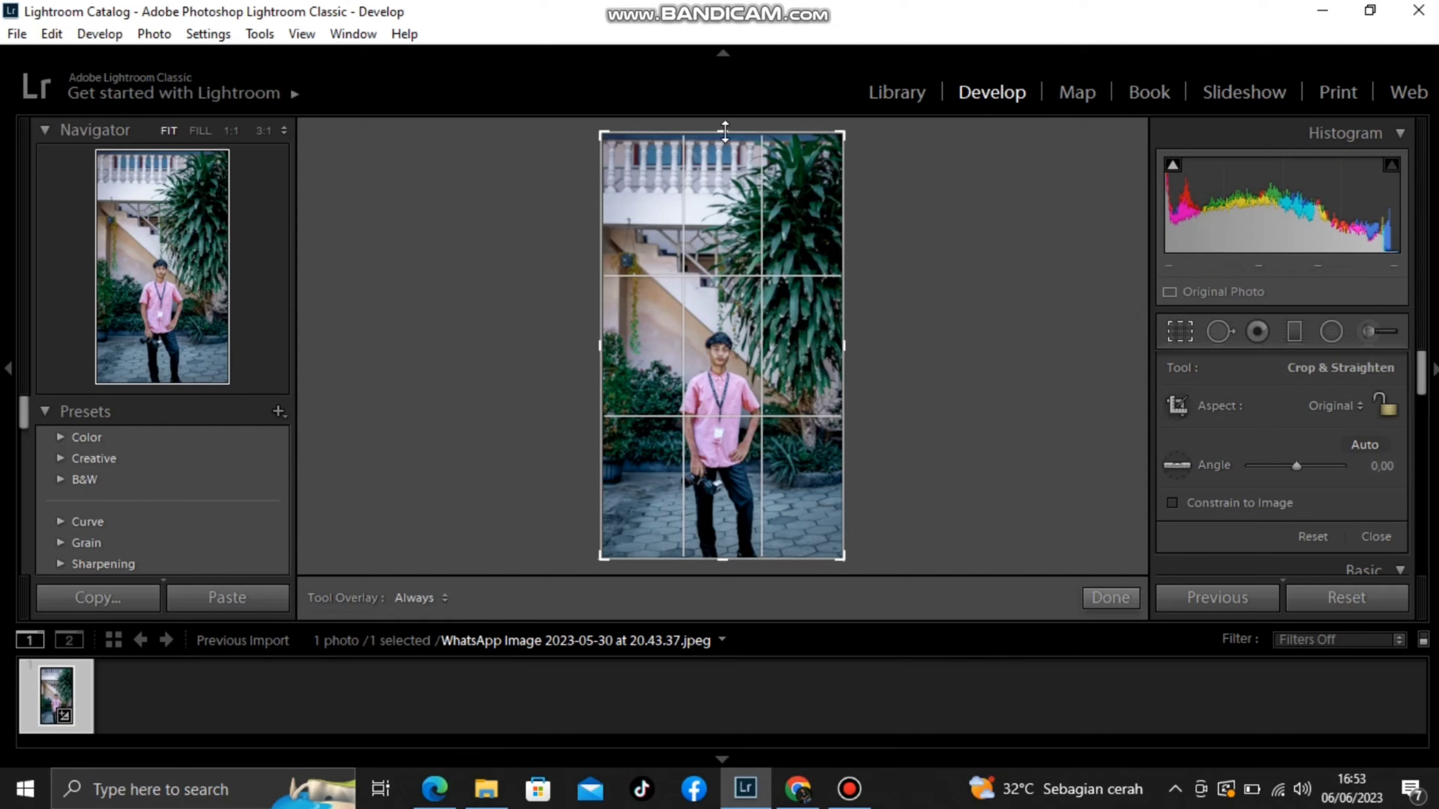
mouse_move(841, 133)
mouse_down()
mouse_move(812, 164)
mouse_move(819, 199)
mouse_up()
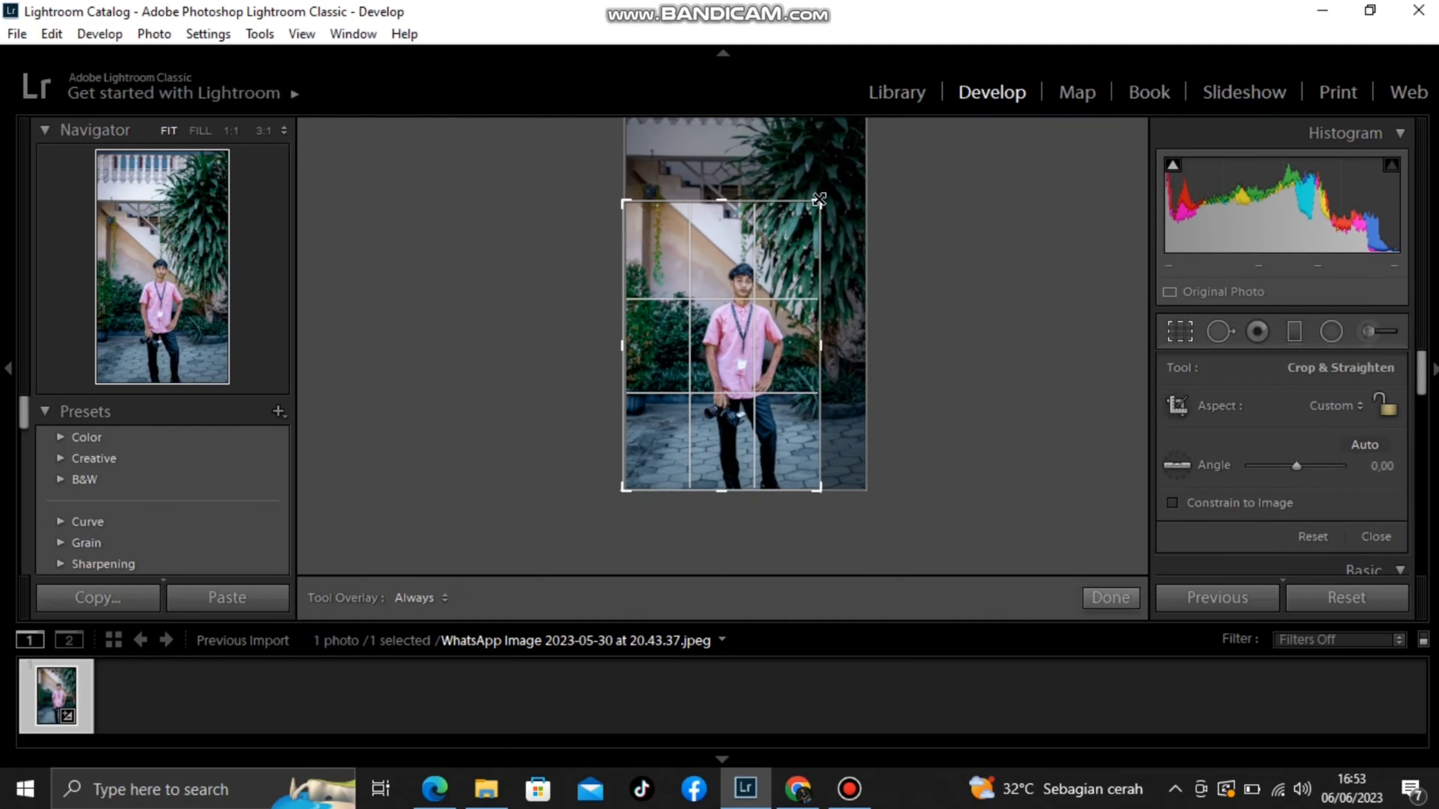
drag(775, 266, 755, 268)
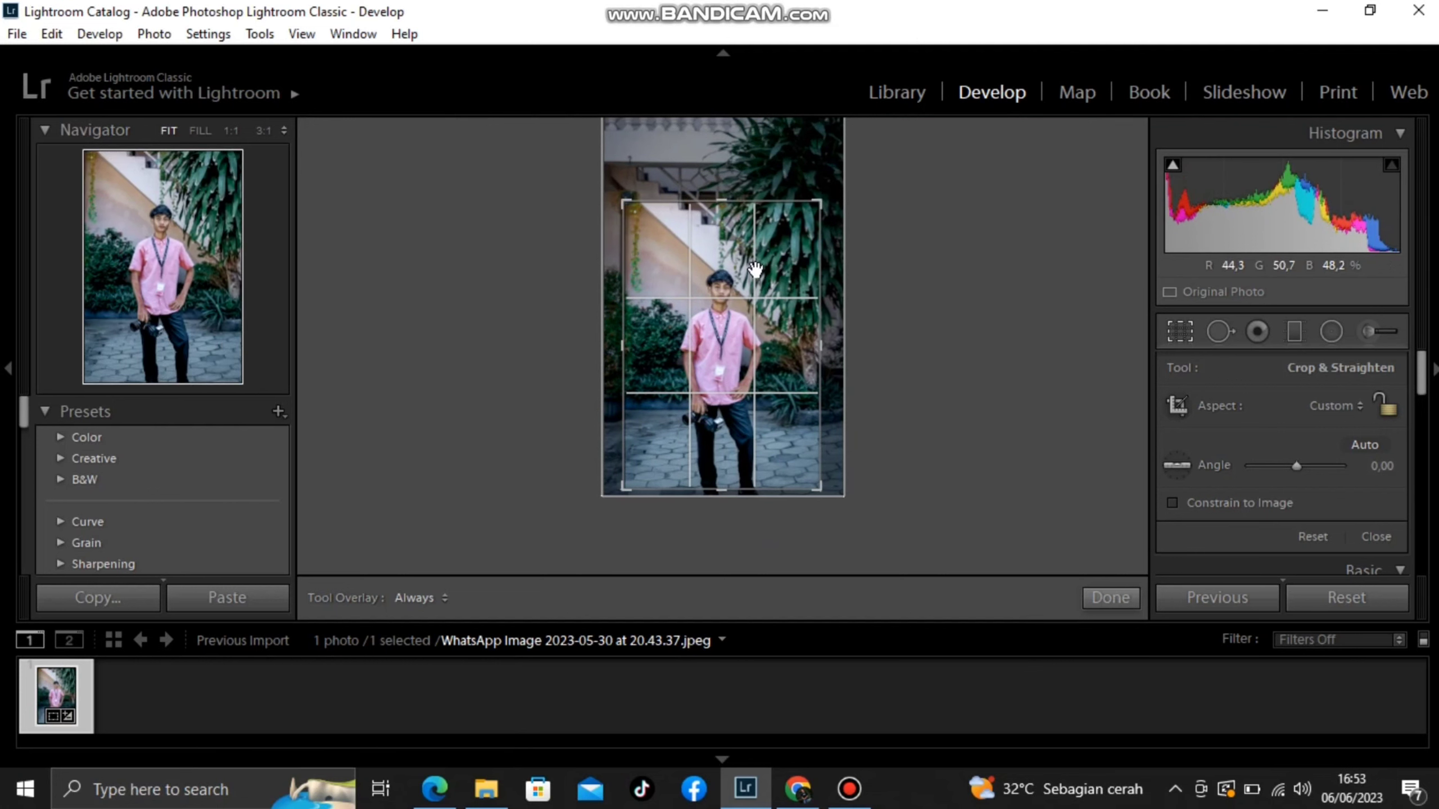
click(1119, 603)
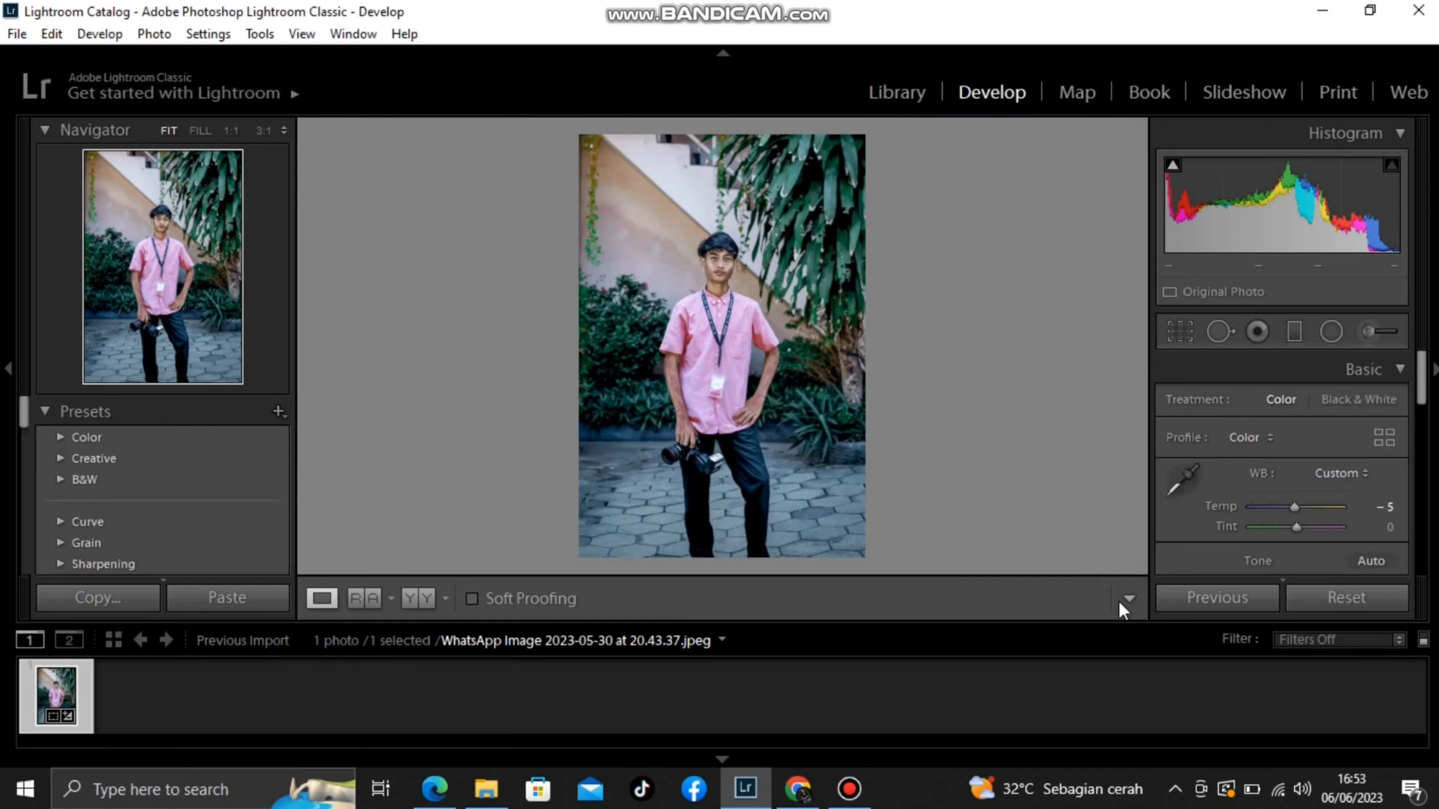
click(730, 359)
key(backslash)
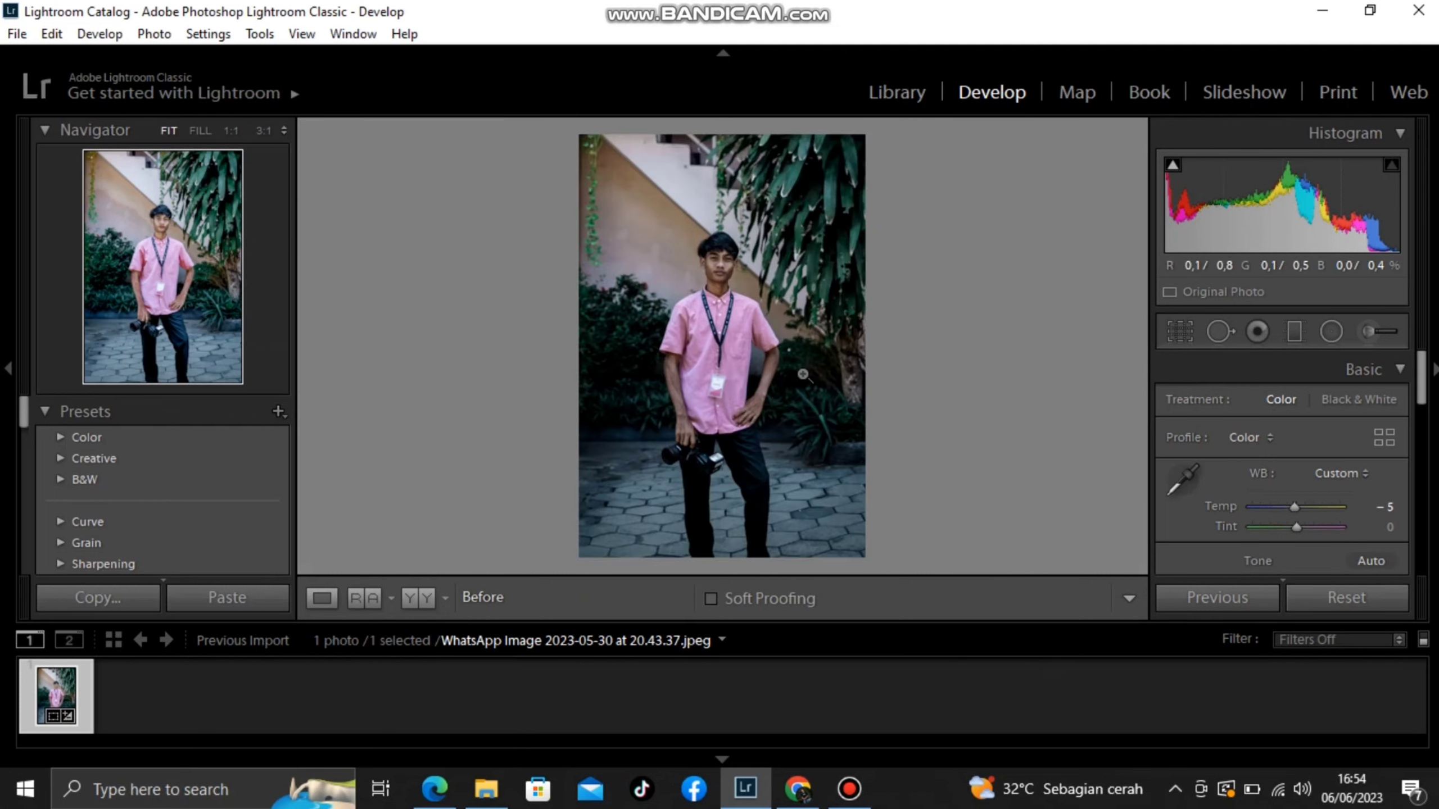
key(backslash)
key(backslash)
key(backslash)
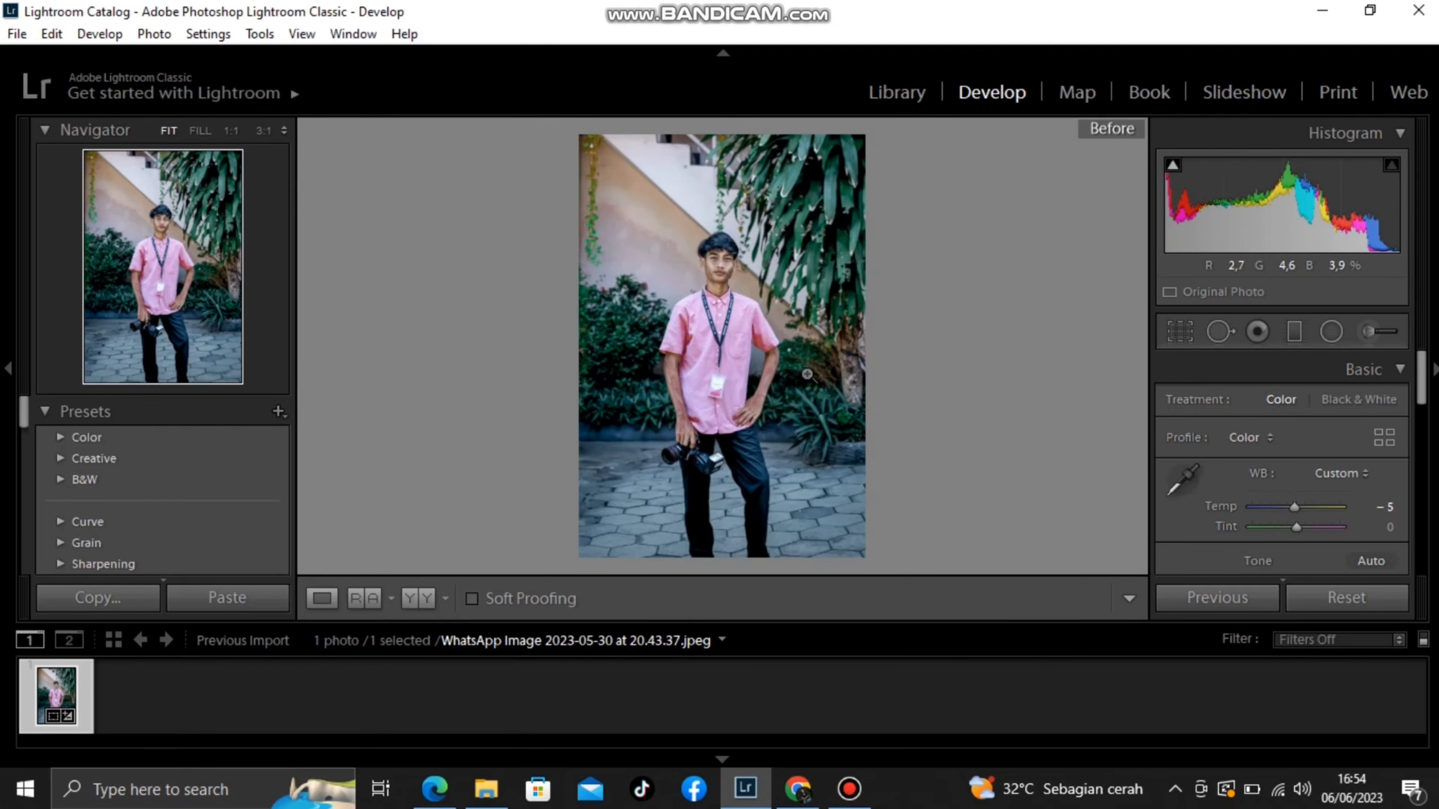
key(backslash)
key(backslash)
key(backslash)
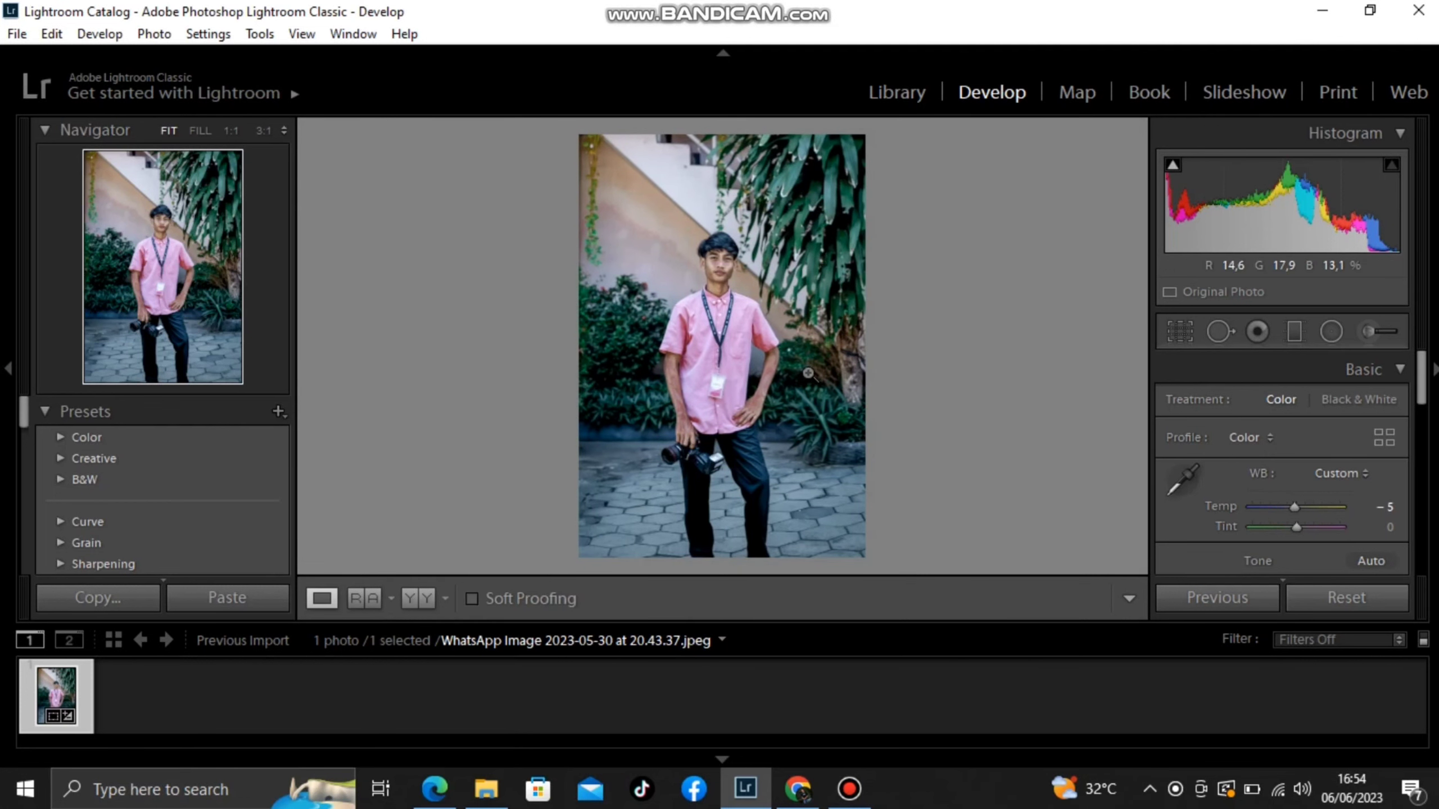